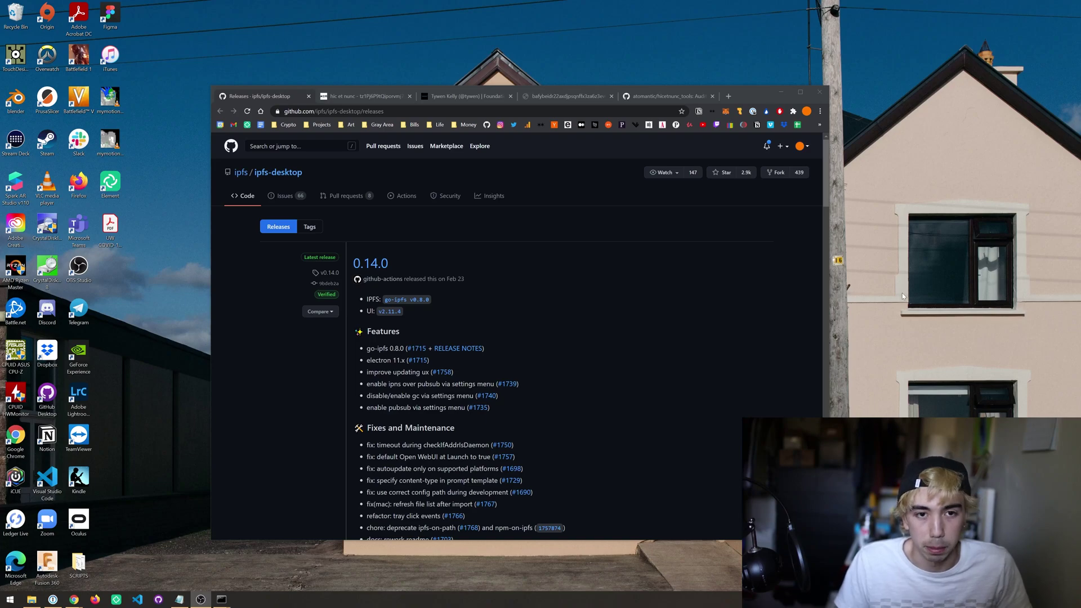
Step: Download IPFS-Desktop-Setup-0.14.0.exe from the release page's Assets
click(584, 225)
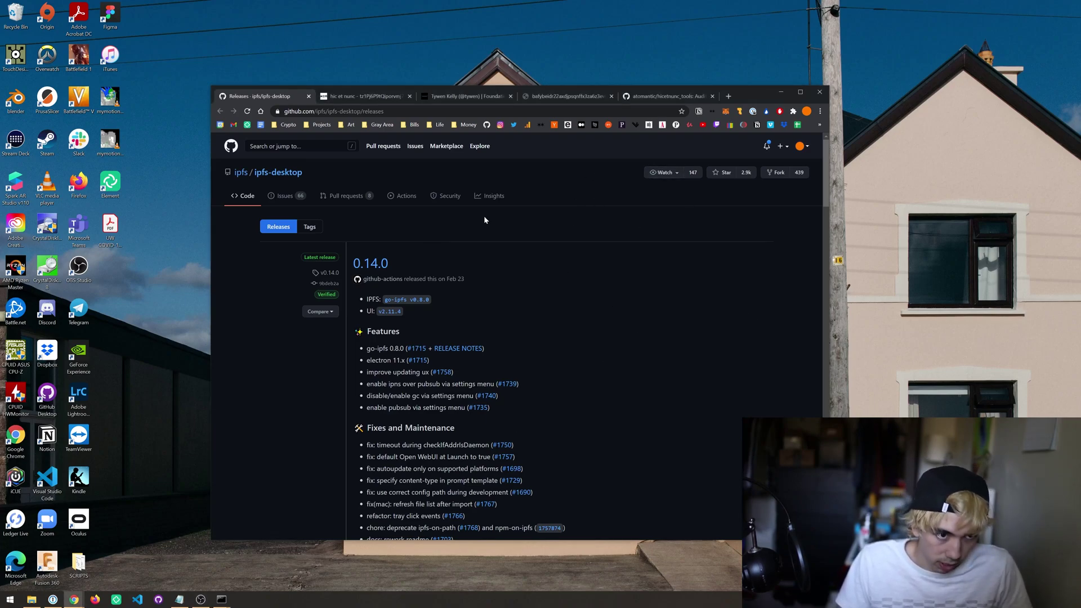
scroll(521, 239, down, 7)
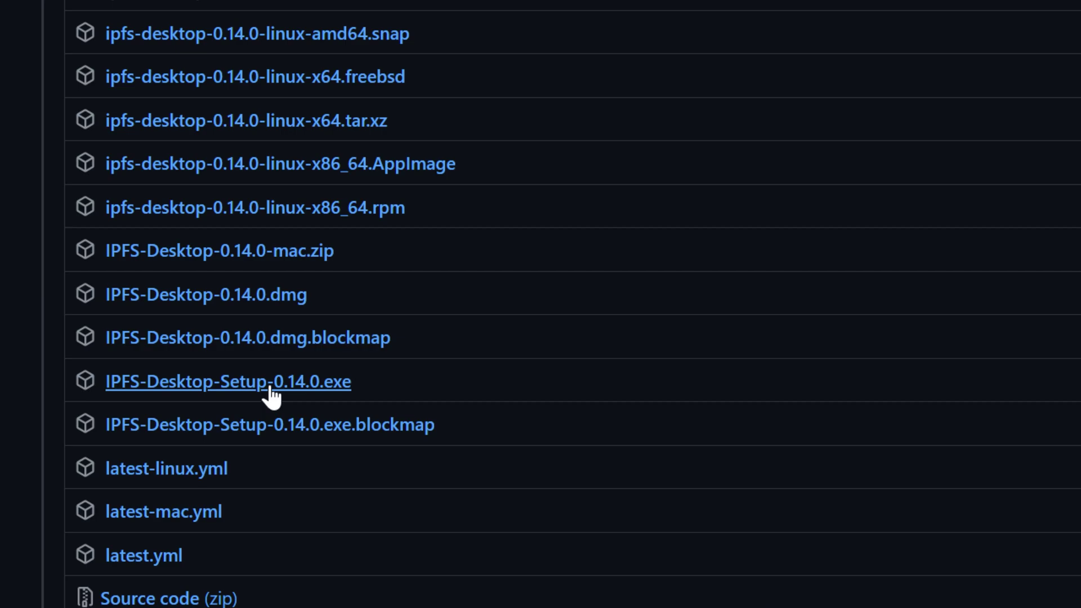
click(272, 388)
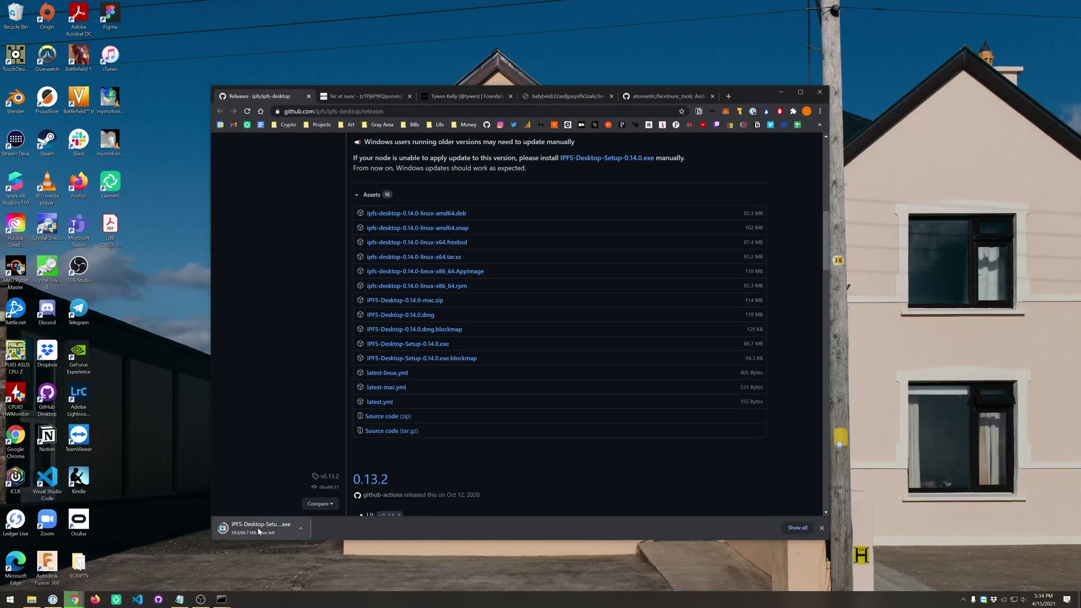
Step: Install IPFS Desktop 0.14.0 for the current user only in the default folder, then launch it
click(259, 530)
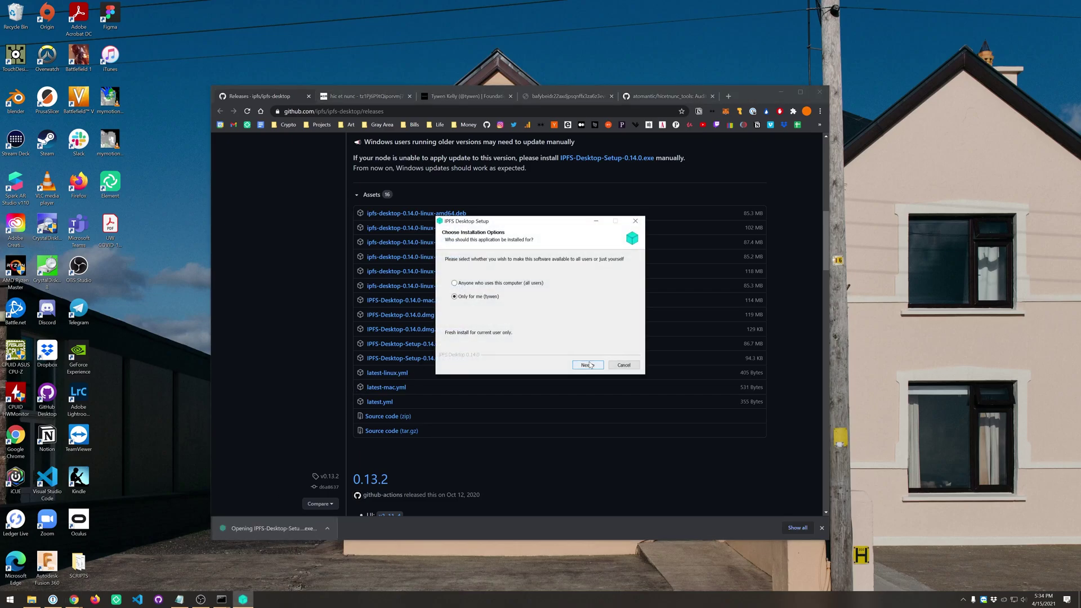
click(589, 365)
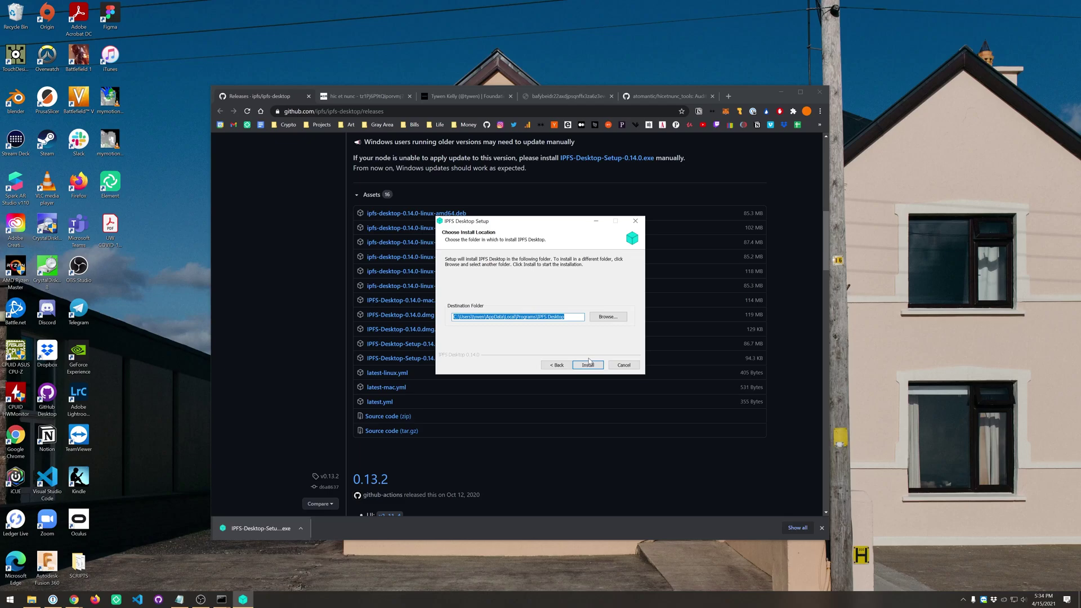
click(588, 364)
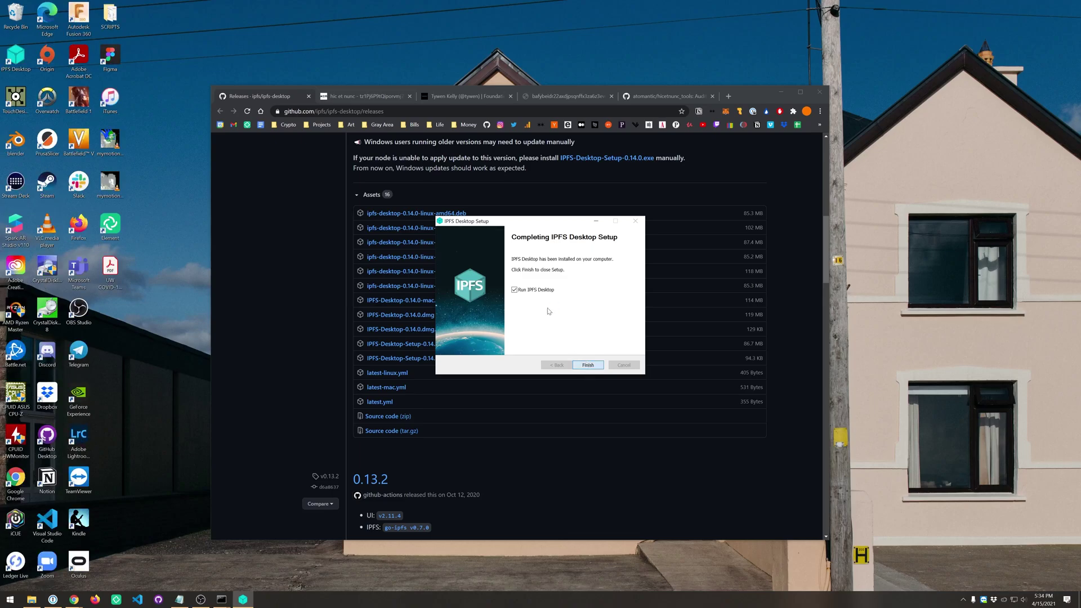
key(Return)
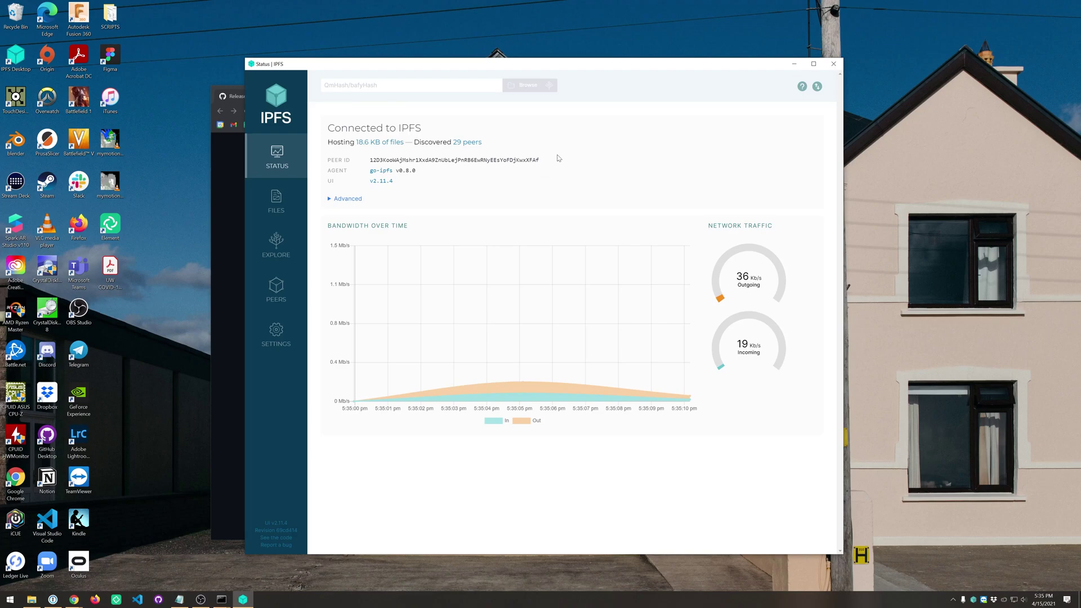
Step: Check the Status page shows Connected to IPFS and the node's peer ID, then go to Files
drag(556, 159, 370, 162)
click(368, 161)
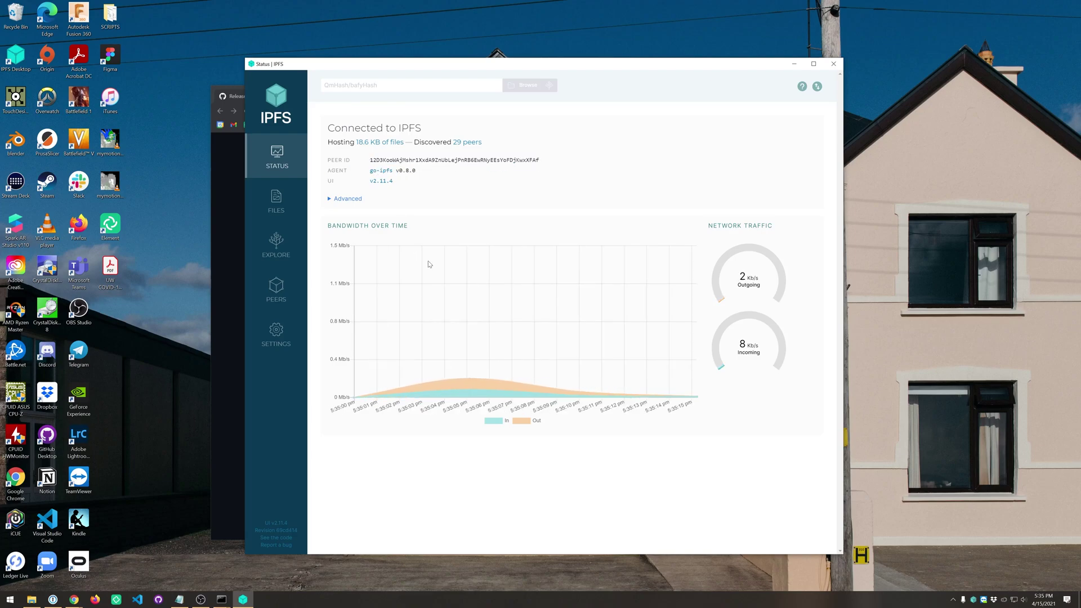
click(274, 210)
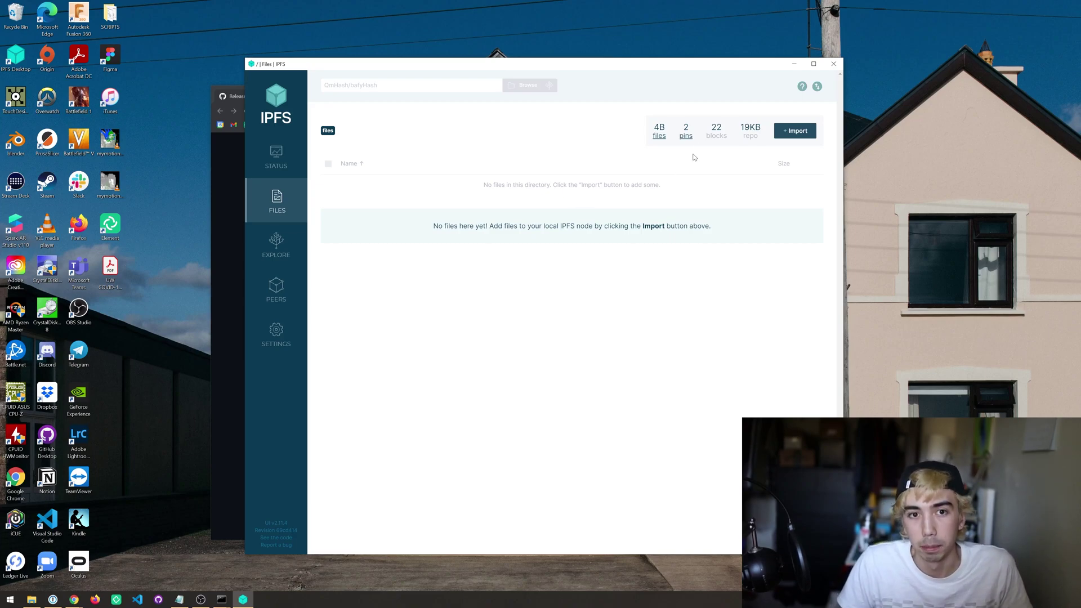
Step: Inspect the first pinned folder's about, help and readme files, then unpin it, leaving one 4 B pin
click(687, 137)
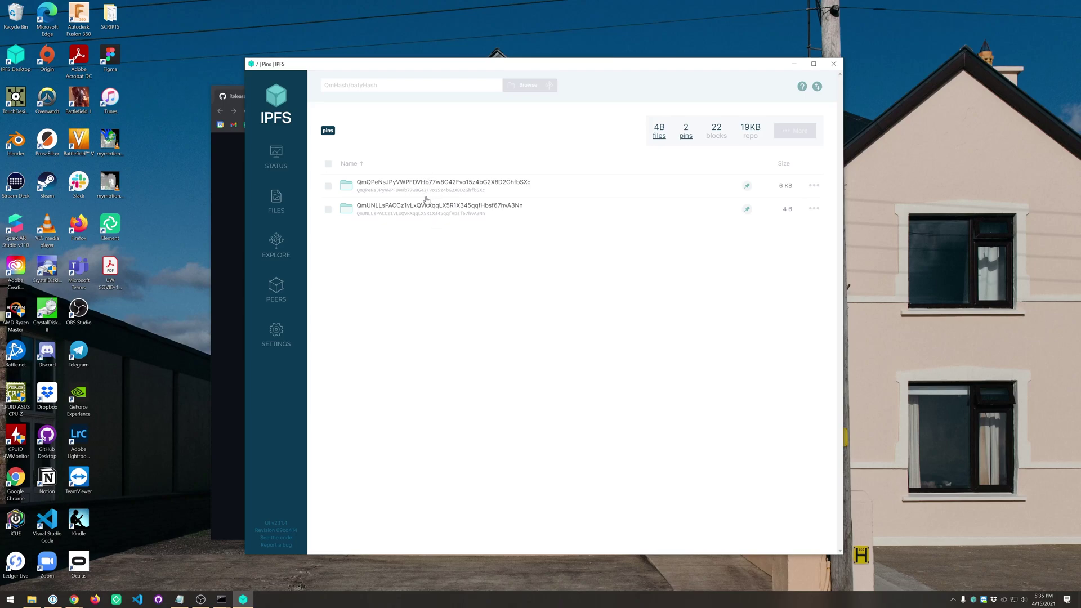
click(424, 188)
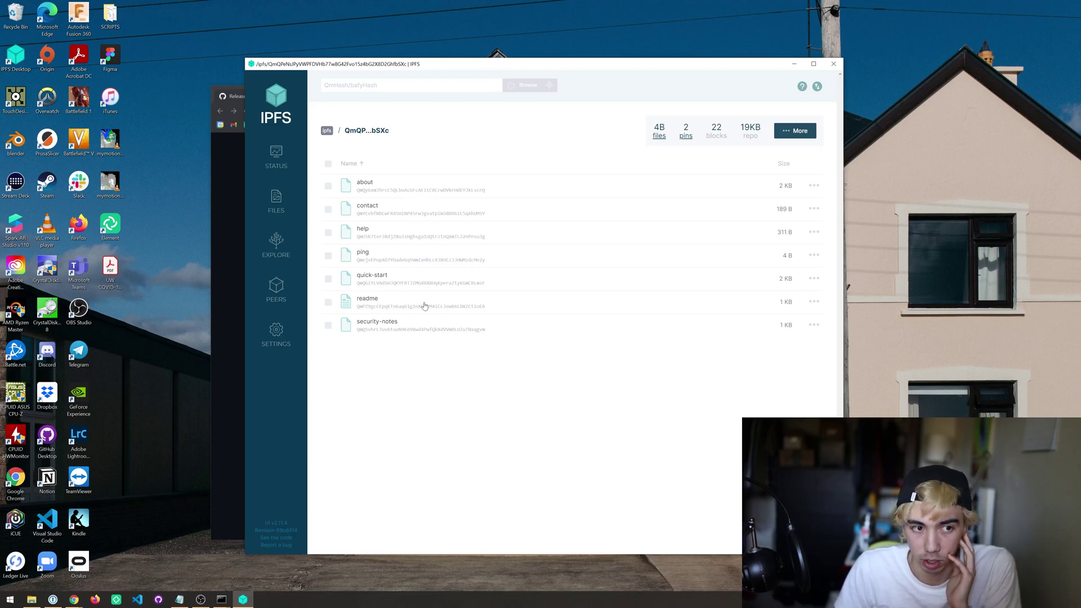
click(686, 136)
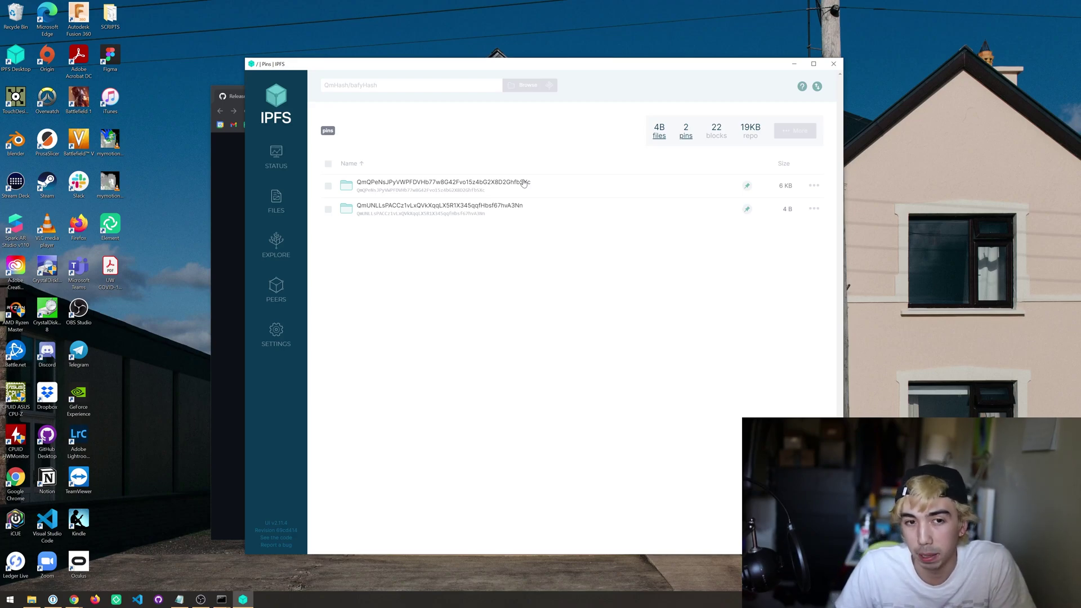
click(820, 186)
click(789, 269)
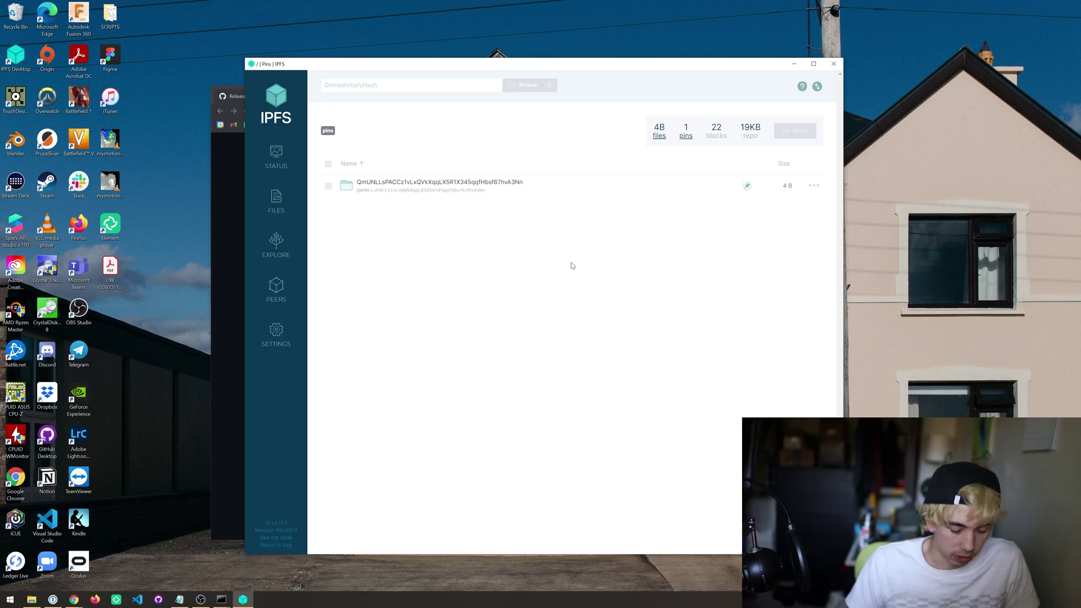
Step: Launch Command Prompt via Start search 'cmd' and center its window
key(super)
text(cmd)
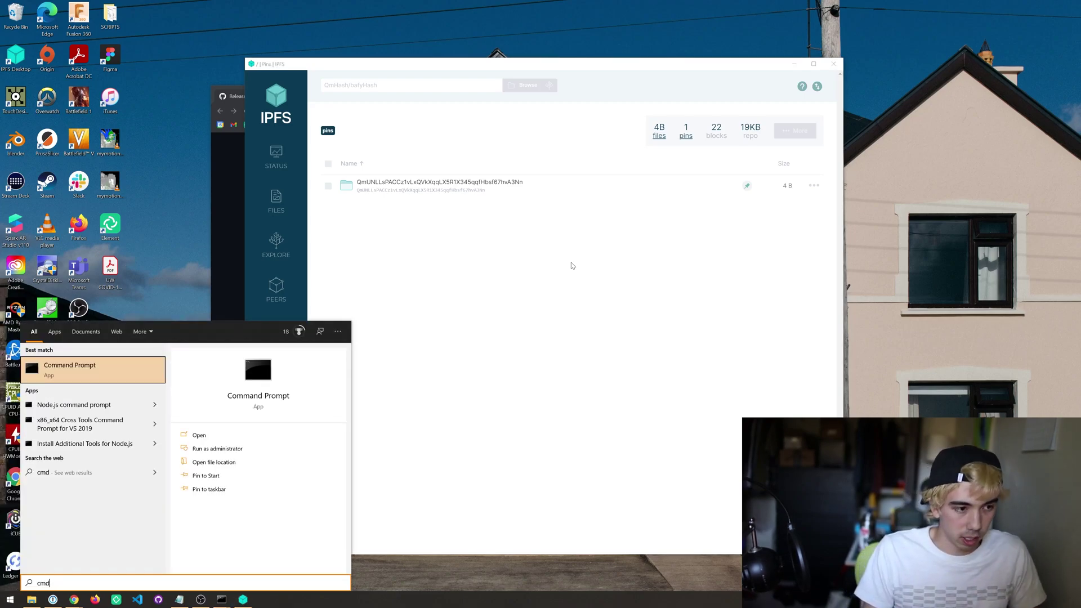
key(Return)
drag(277, 92, 577, 257)
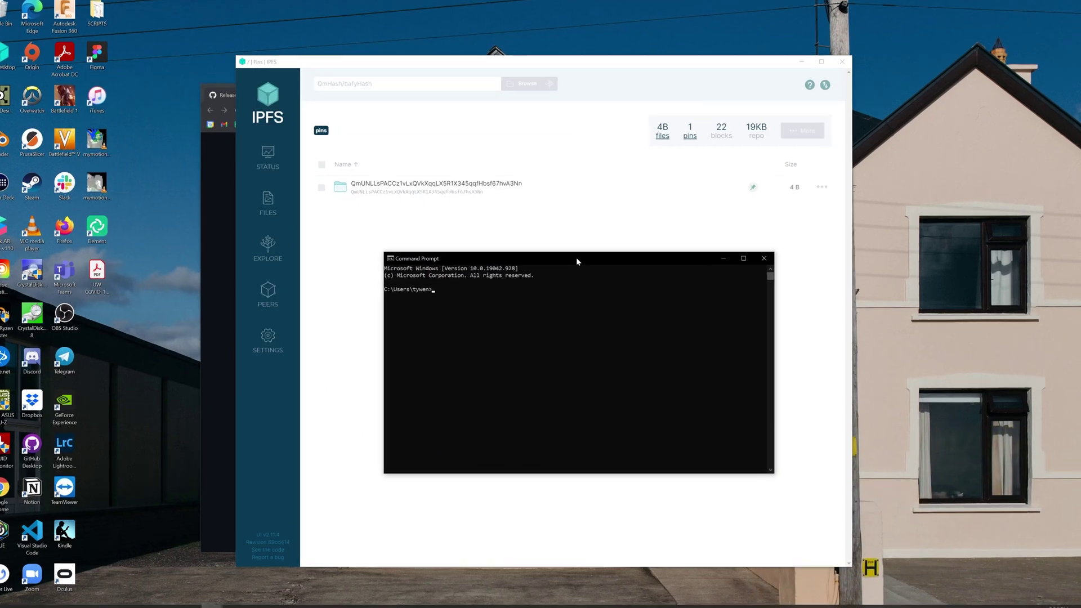
Step: Run 'ipfs version' to confirm ipfs 0.8.0
key(F2)
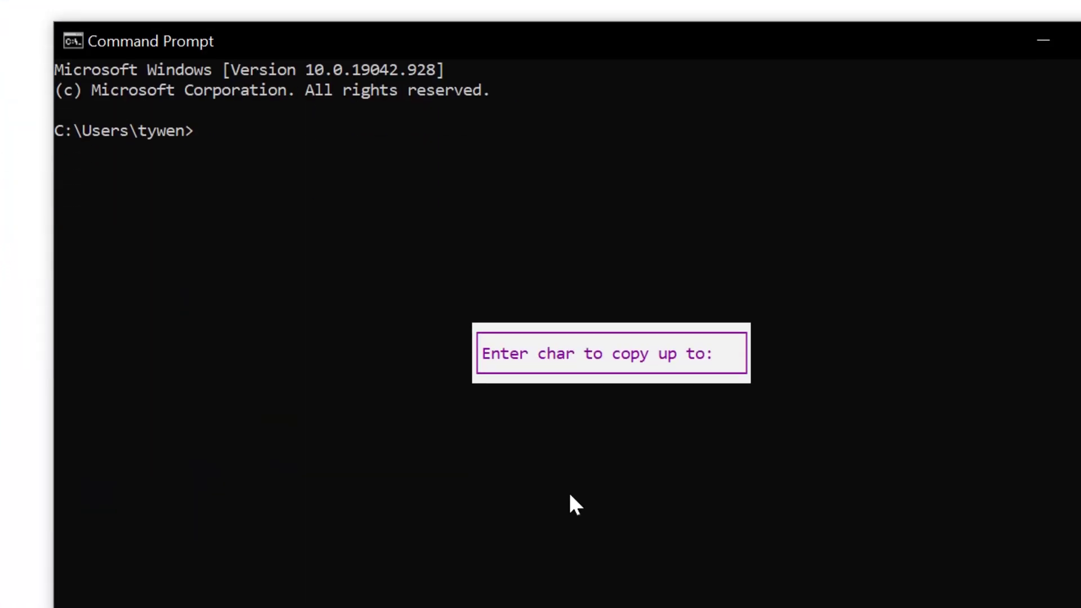
click(589, 215)
key(Escape)
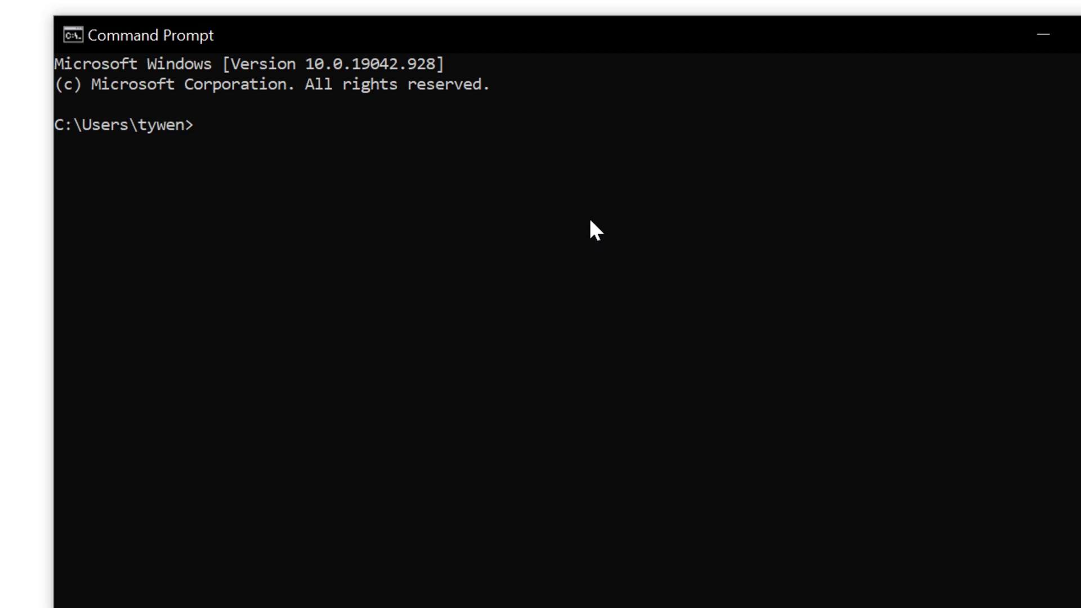
text(pfs)
key(Escape)
text(ipfs version)
key(Return)
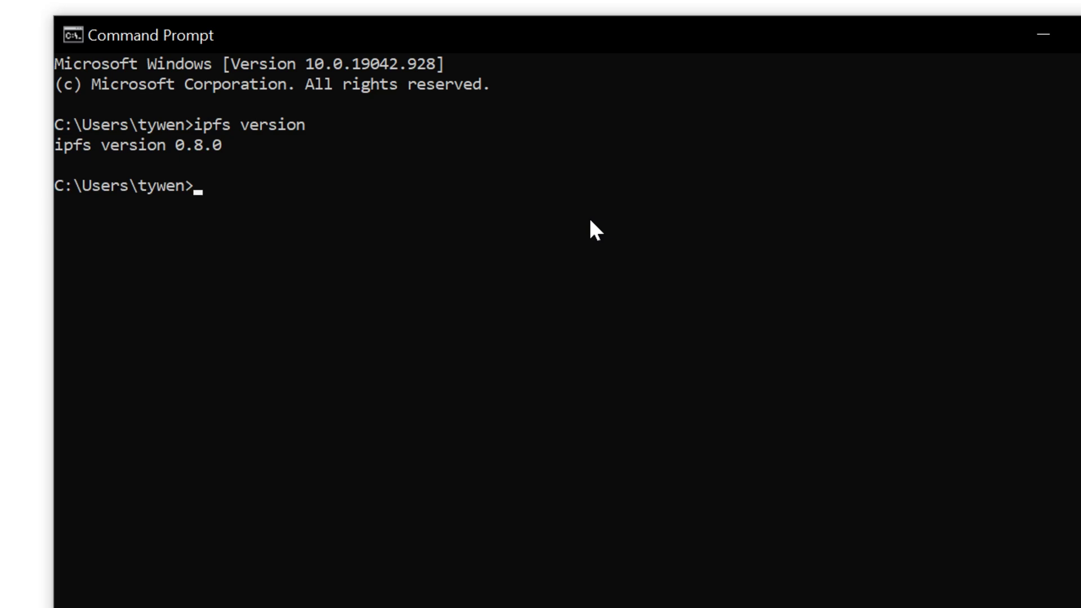
Step: Run 'ipfs pin ls' to confirm a single recursive pin, then return to the browser
text(ipfs pin ls)
key(Return)
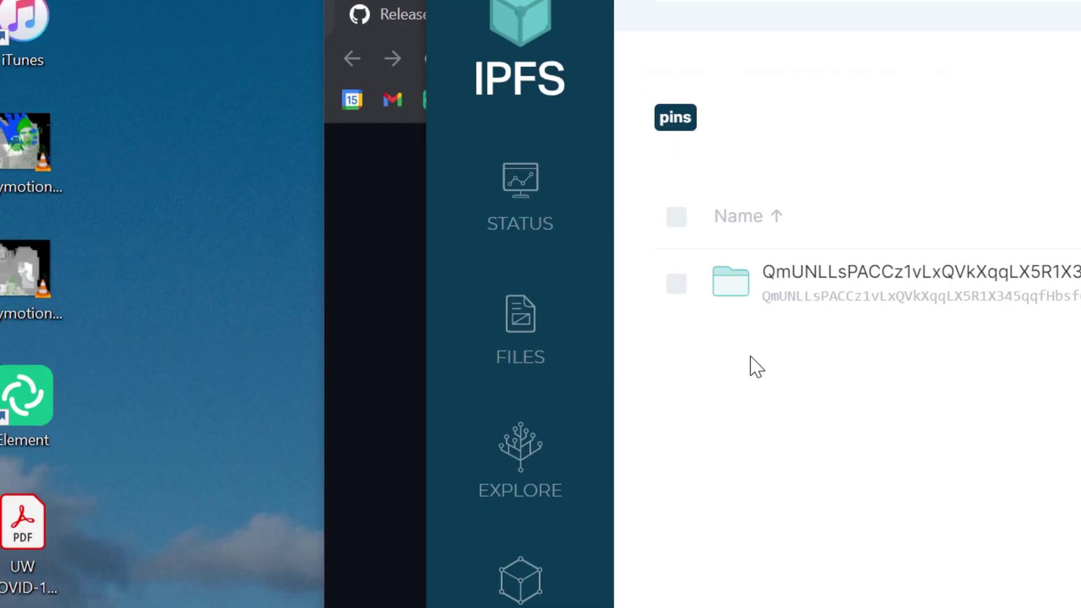
key(alt+Tab)
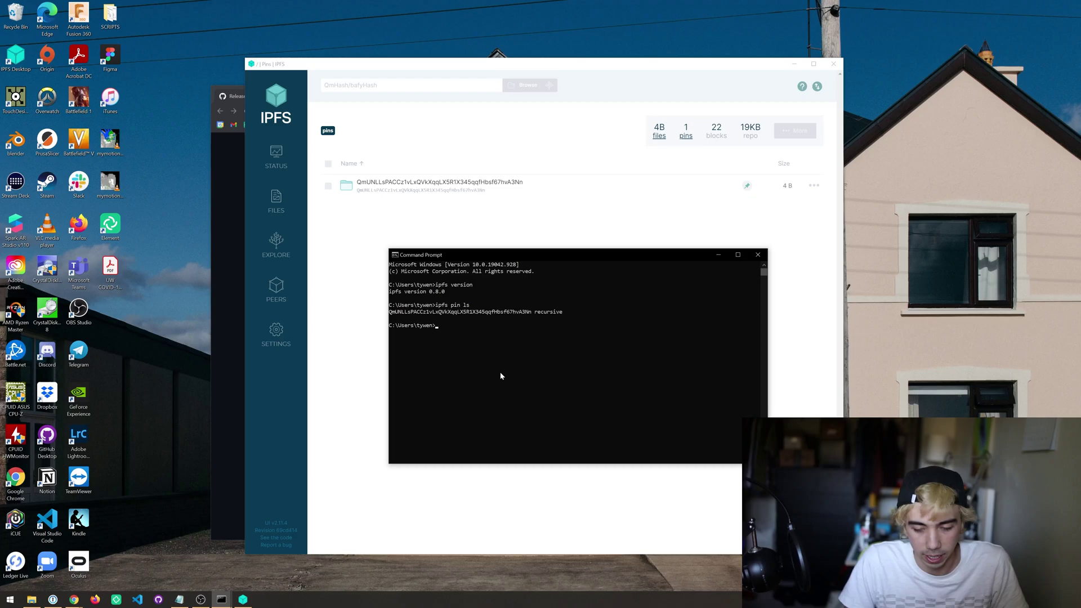
key(alt+Tab)
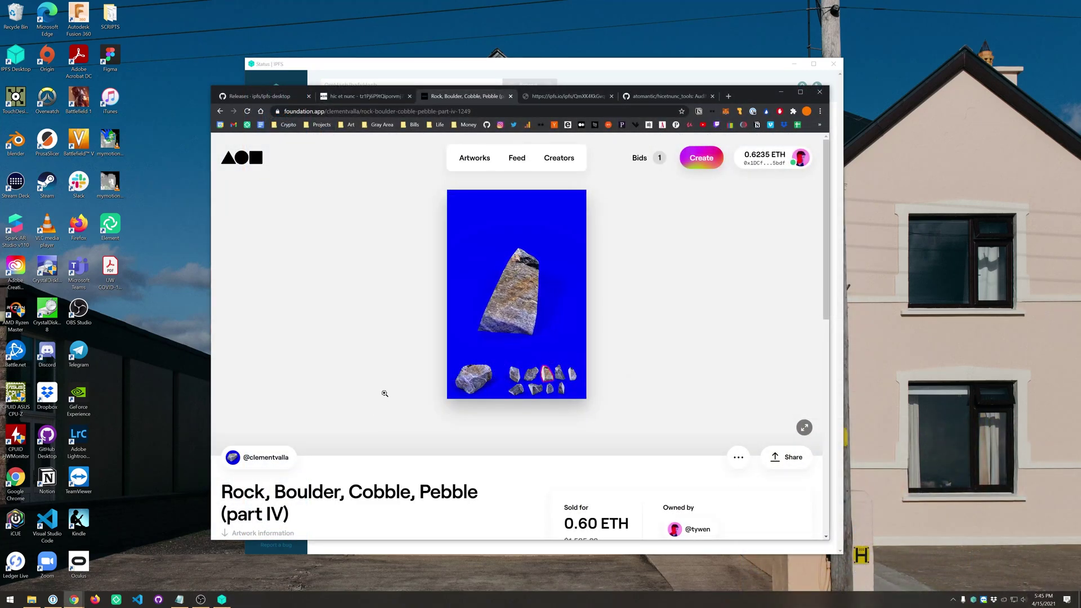
Step: Open the artwork's metadata.json on ipfs.io and select the image hash through nft.mp4
scroll(403, 367, down, 5)
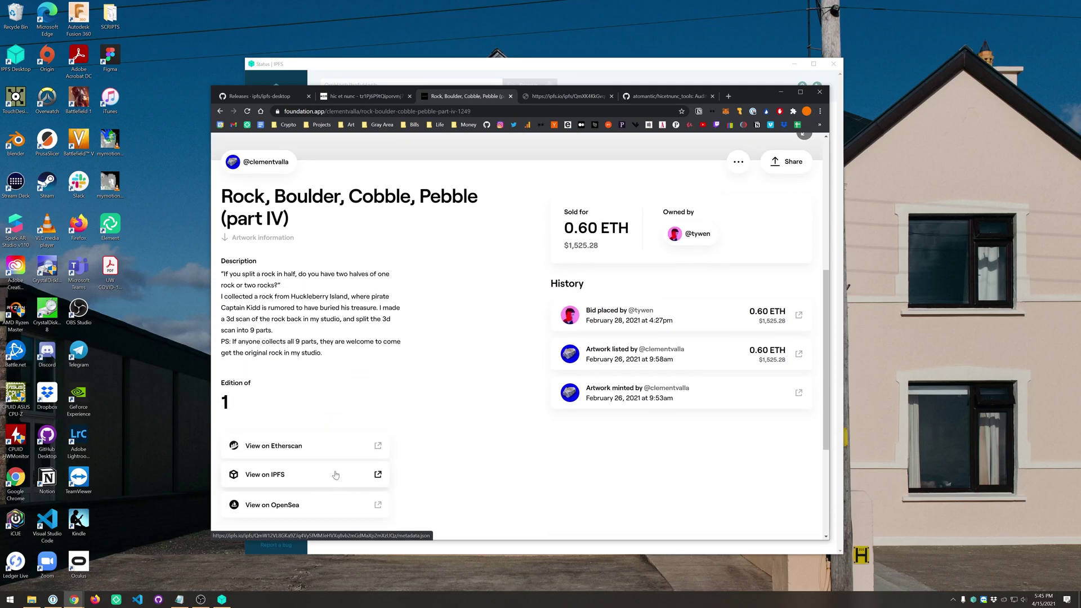
click(335, 475)
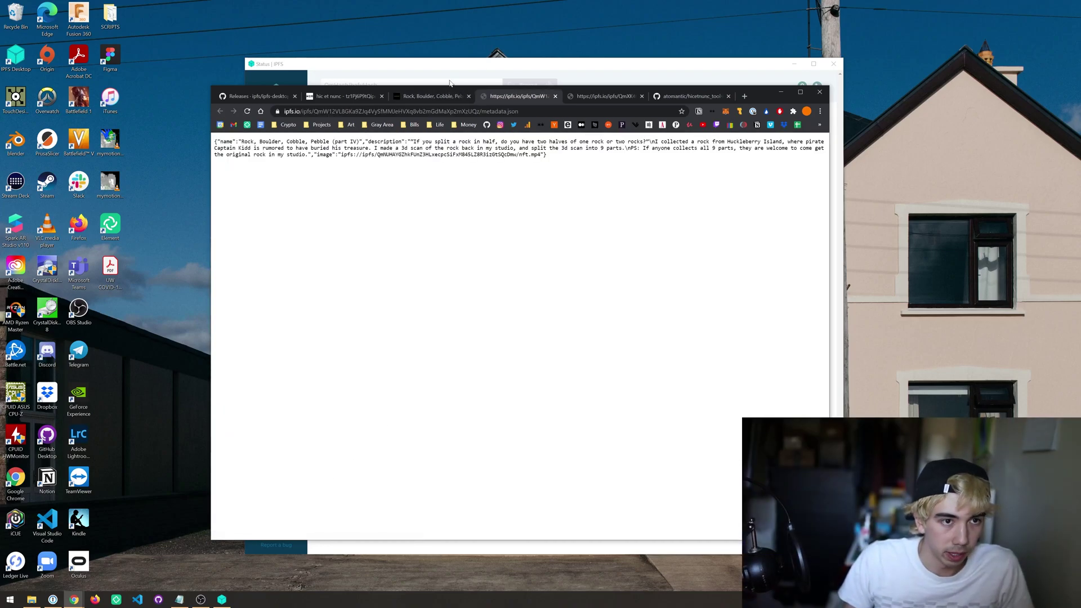
click(432, 96)
scroll(286, 457, down, 1)
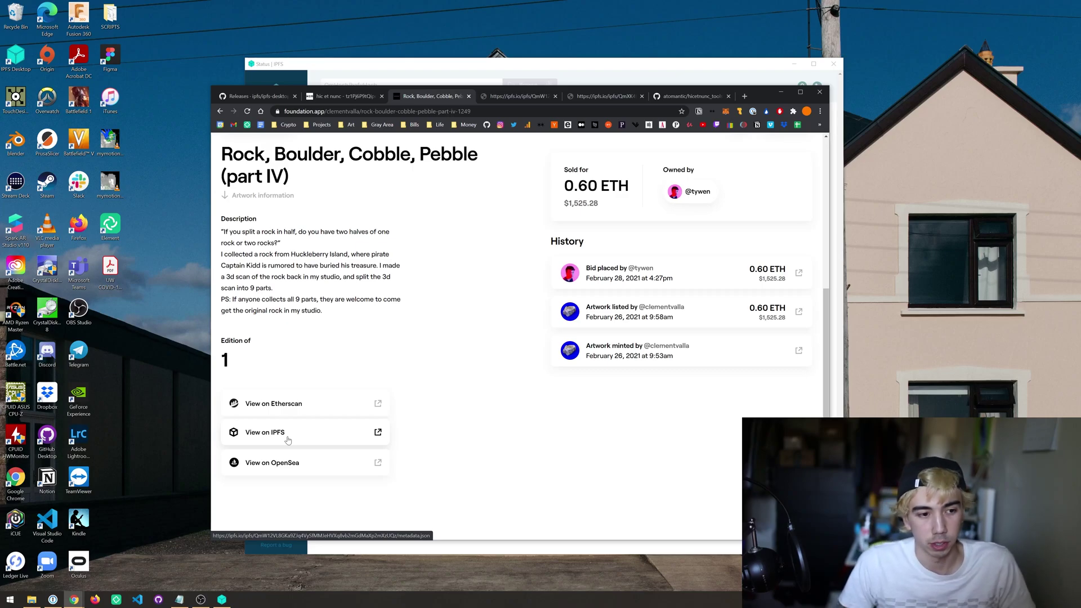
click(518, 96)
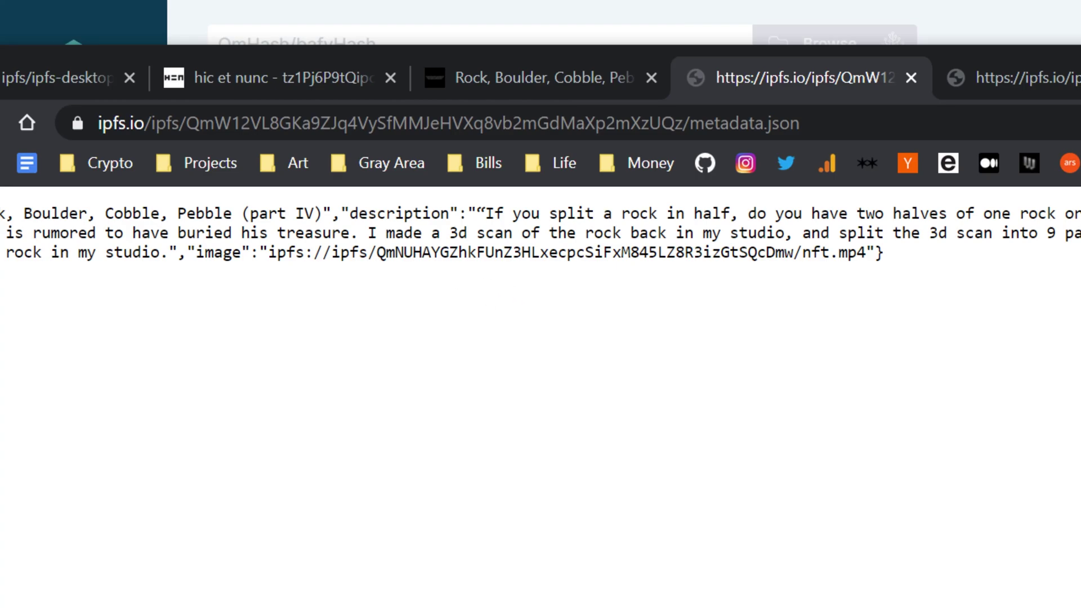
drag(277, 253, 865, 252)
click(767, 341)
drag(377, 252, 865, 252)
key(ctrl+c)
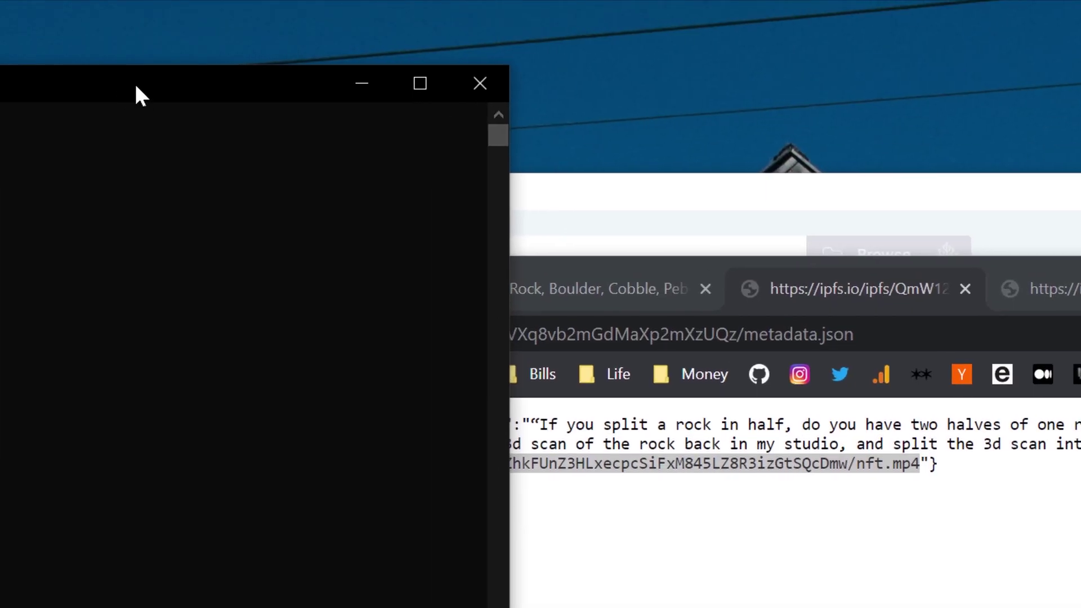
Step: Fetch the nft.mp4 with 'ipfs cat' and save it to a file named rockiv
drag(138, 94, 1016, 440)
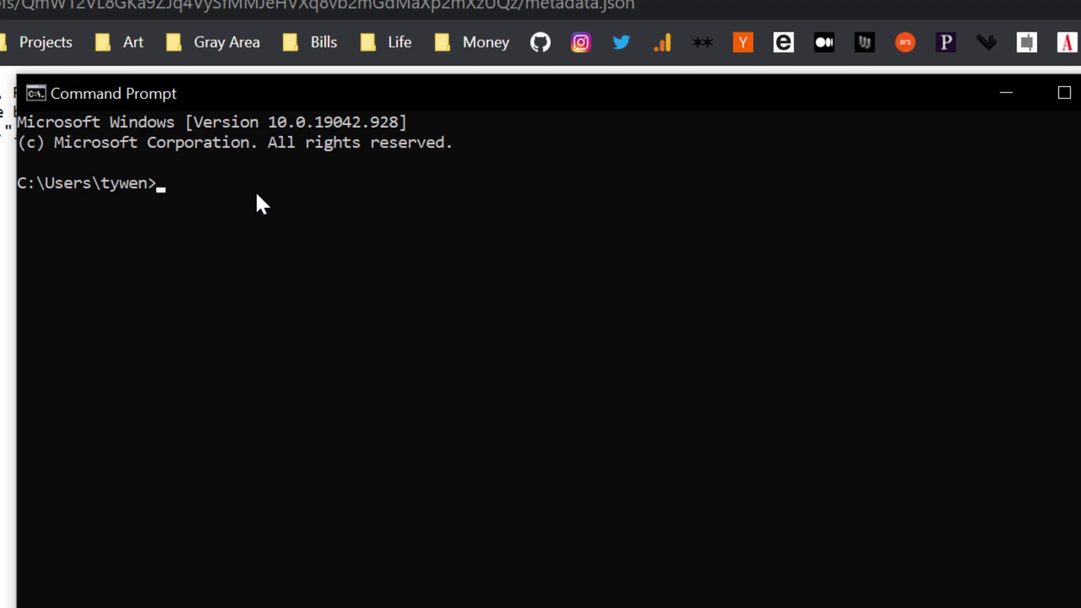
text(ipfs cat)
key(ctrl+v)
text(>)
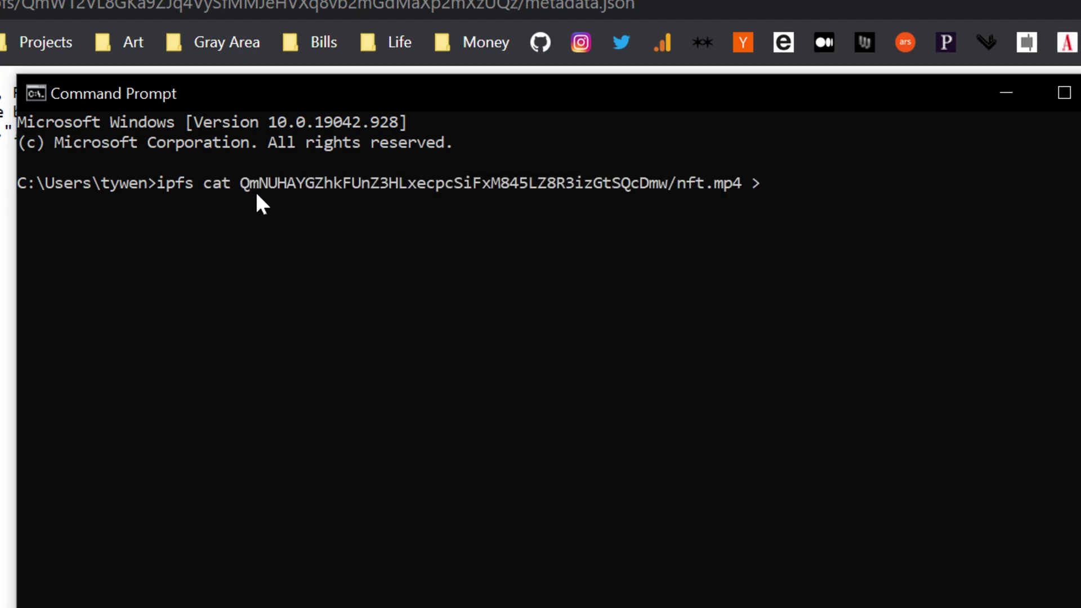
text( rockiv)
key(Return)
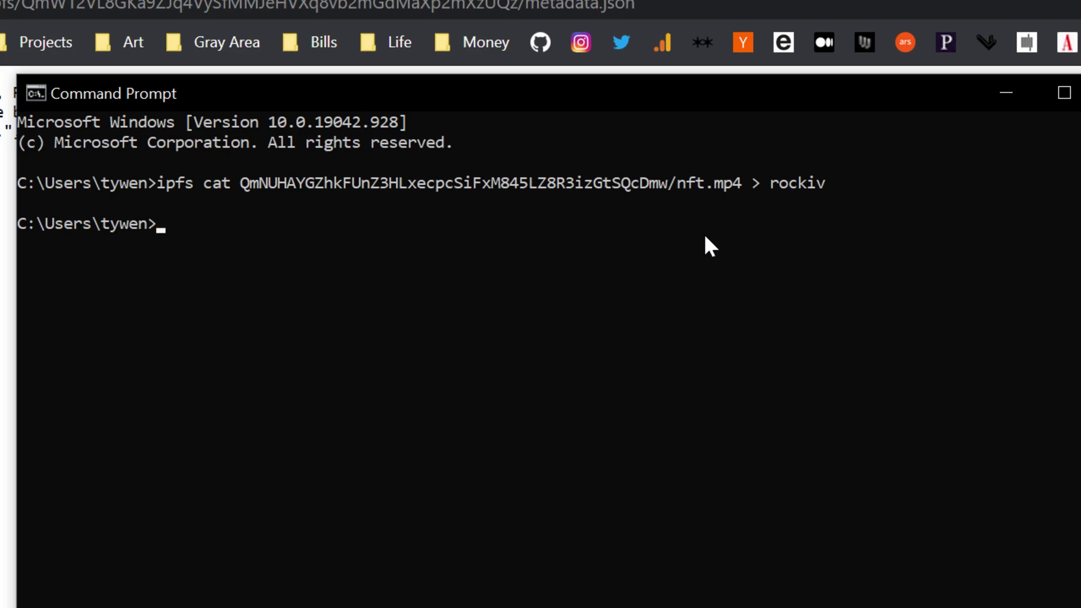
Step: Pin the nft.mp4 path recursively with 'ipfs pin add'
text(ipfs pin add)
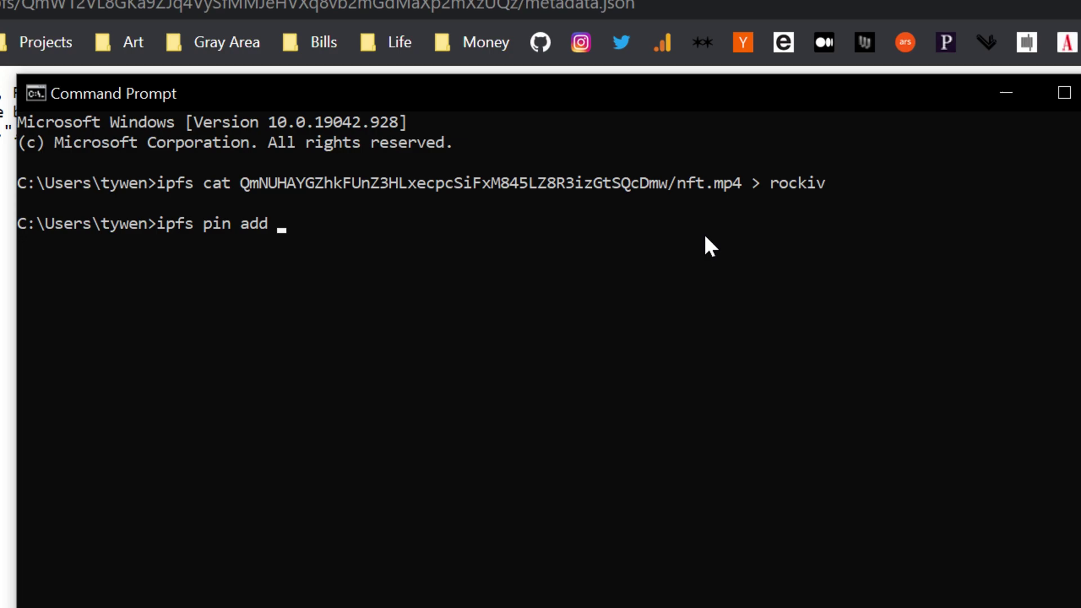
key(ctrl+v)
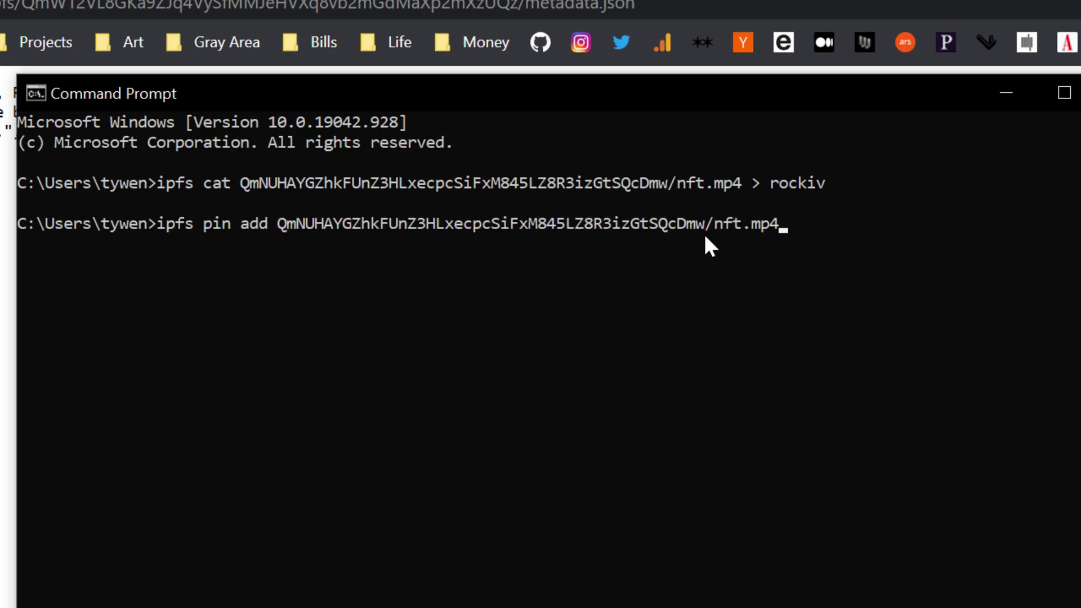
key(Return)
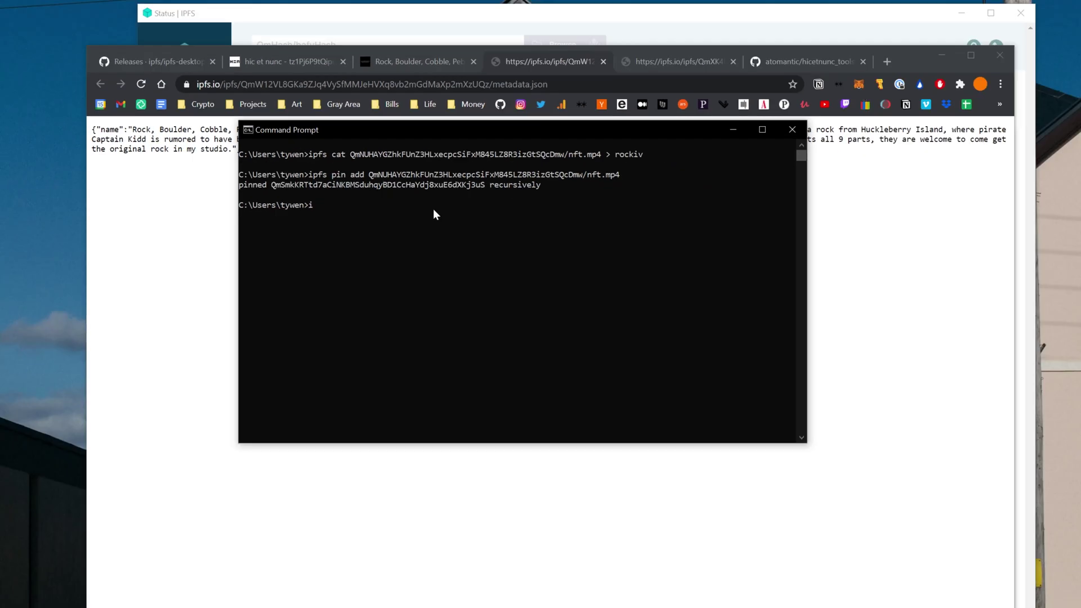
Step: Open the newly pinned 14 MB video from the '2 pins' list on the Files page
text(i)
key(F2)
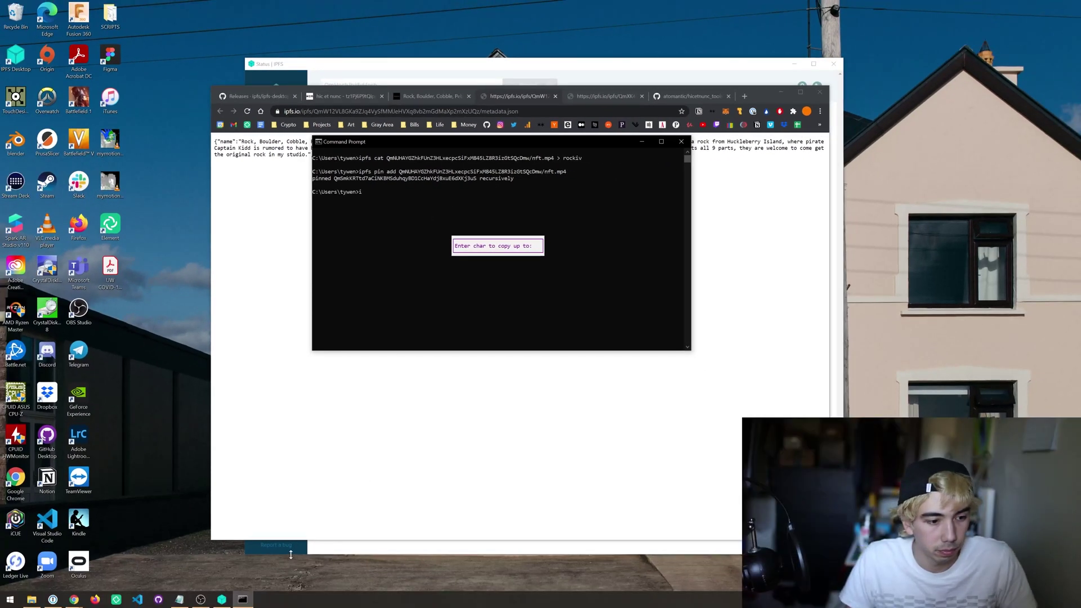
click(223, 600)
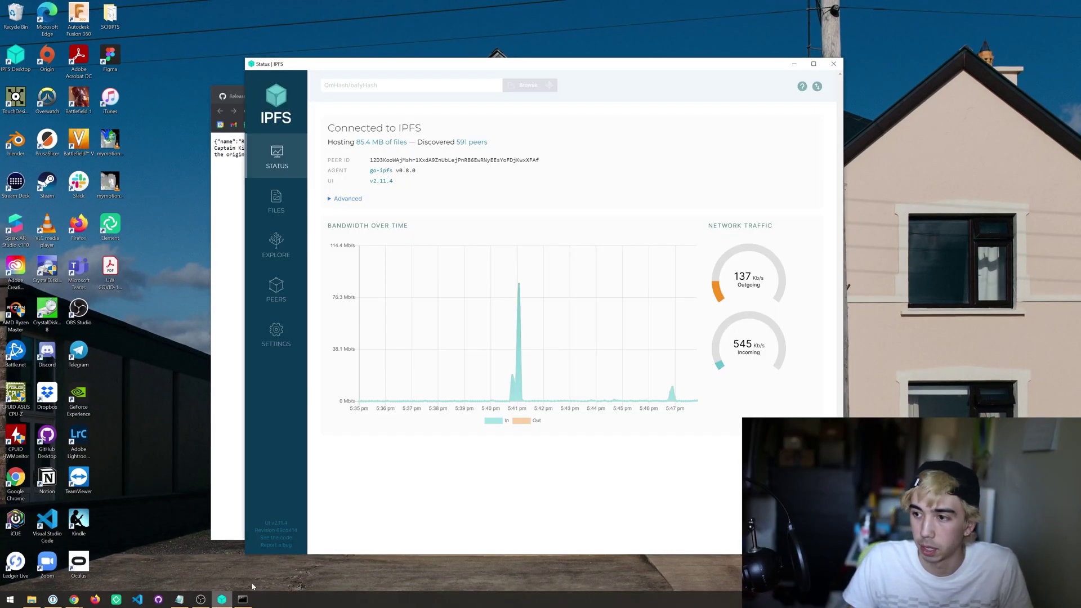
click(274, 201)
click(682, 137)
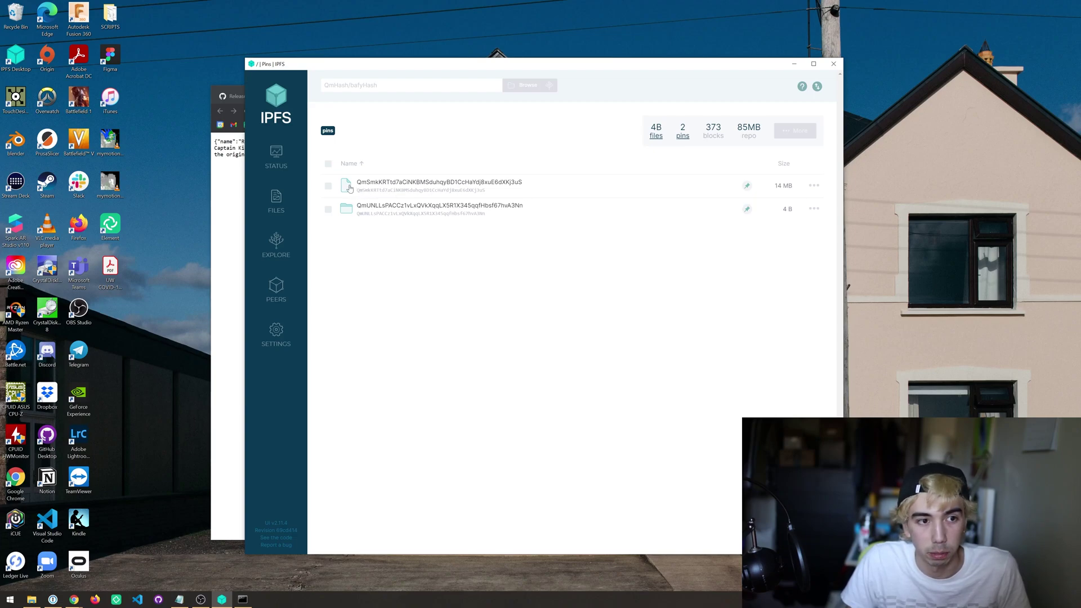
click(435, 185)
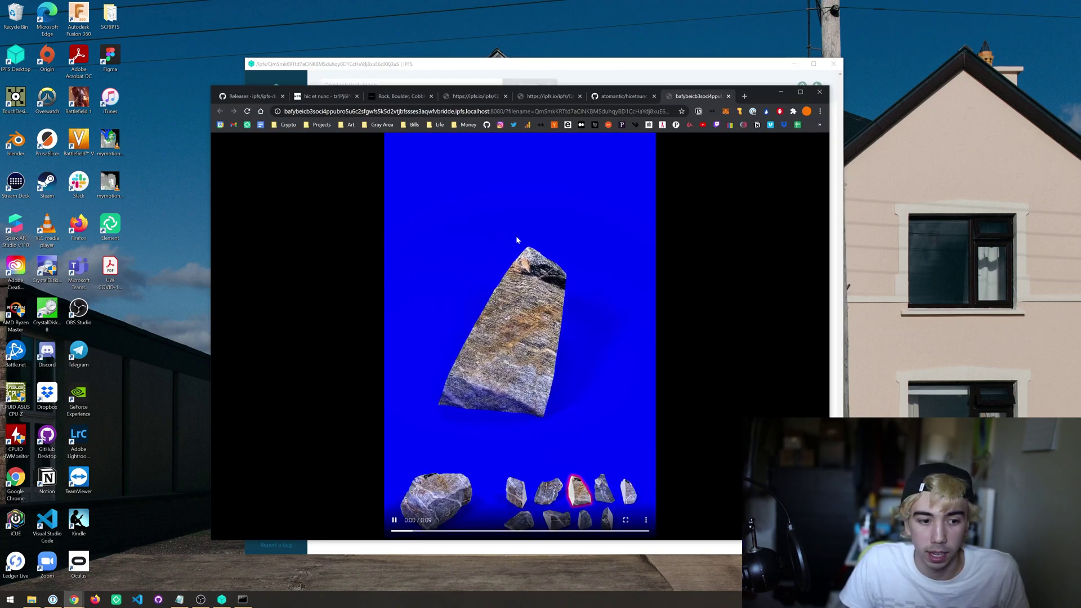
Step: Pause, resume and pause the rock video, then move to the hicetnunc_tools GitHub tab
click(395, 522)
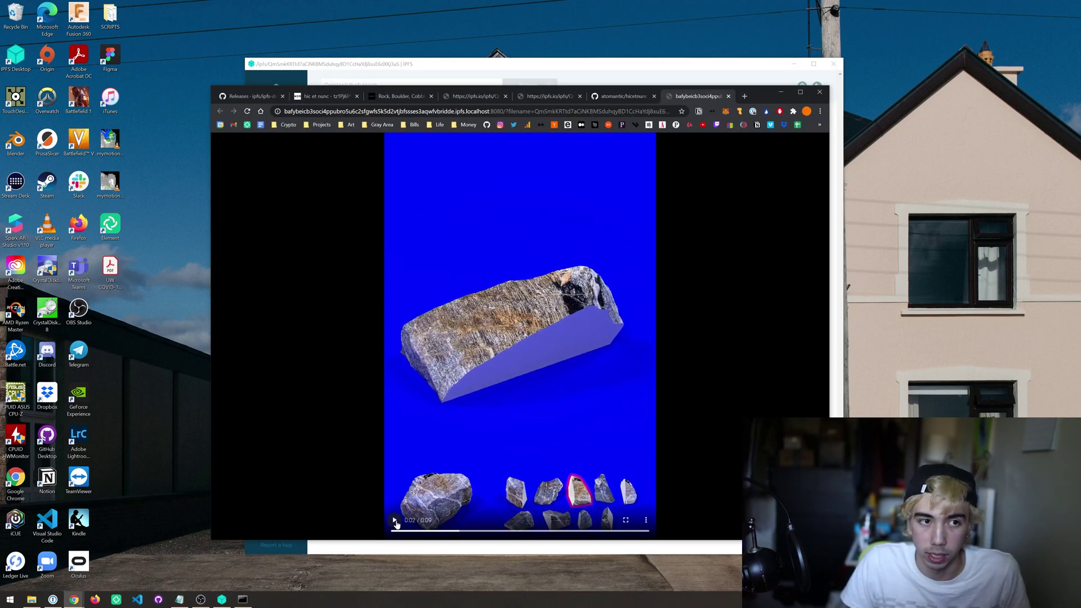
click(397, 524)
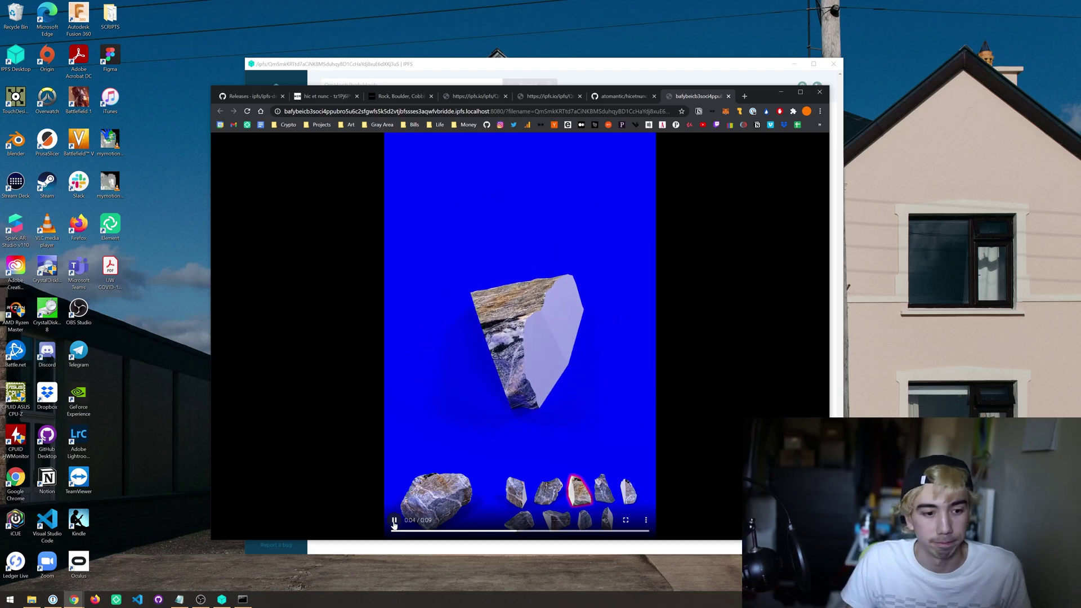
click(394, 521)
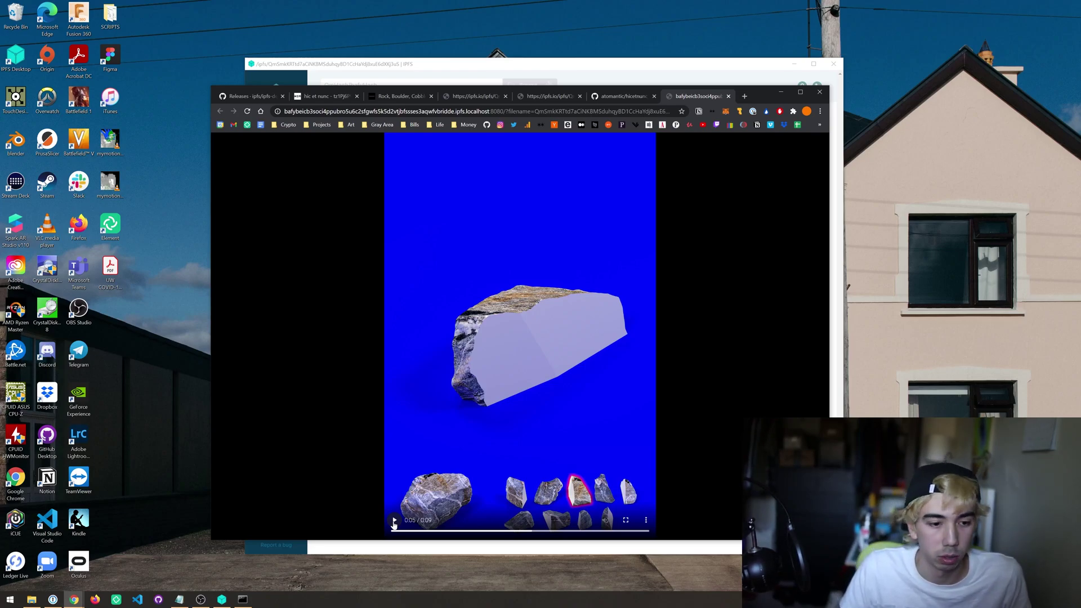
key(ctrl+3)
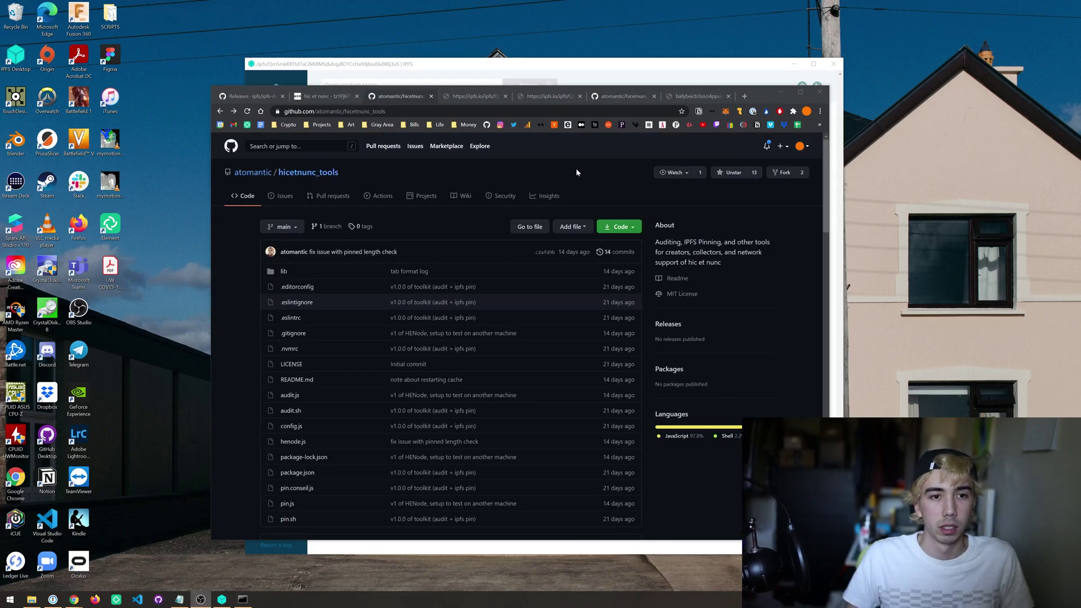
Step: Download hicetnunc_tools-main.zip via Code > Download ZIP and show it in the Downloads folder
click(576, 167)
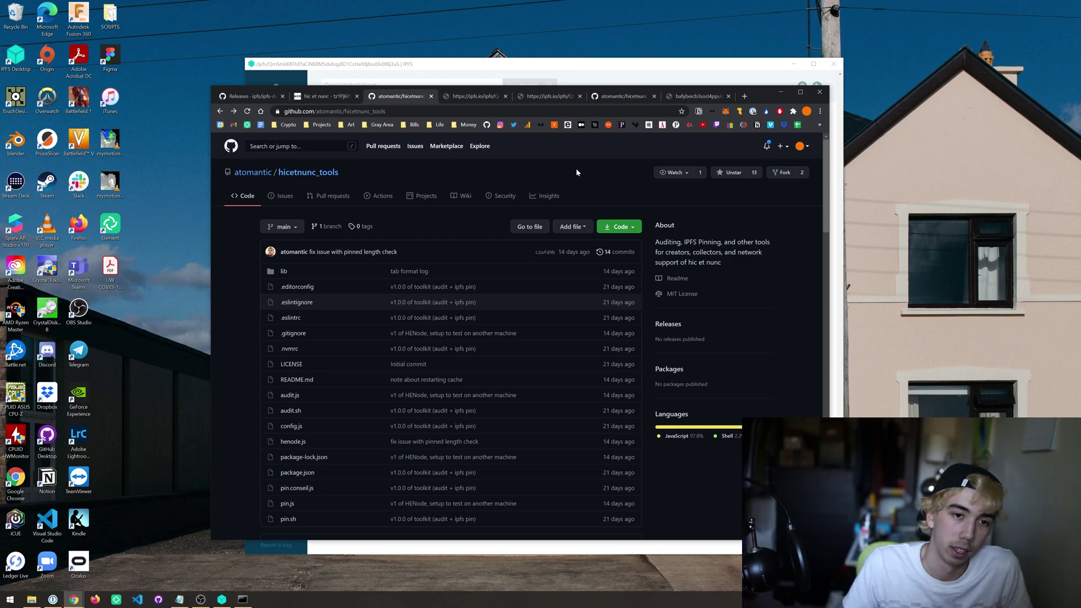
click(634, 229)
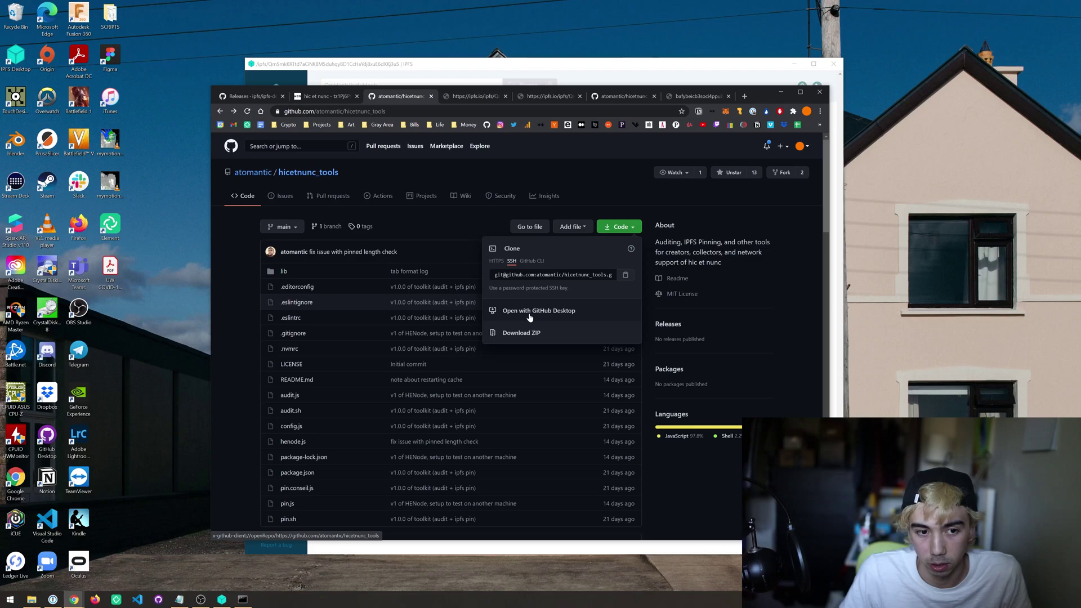
click(530, 339)
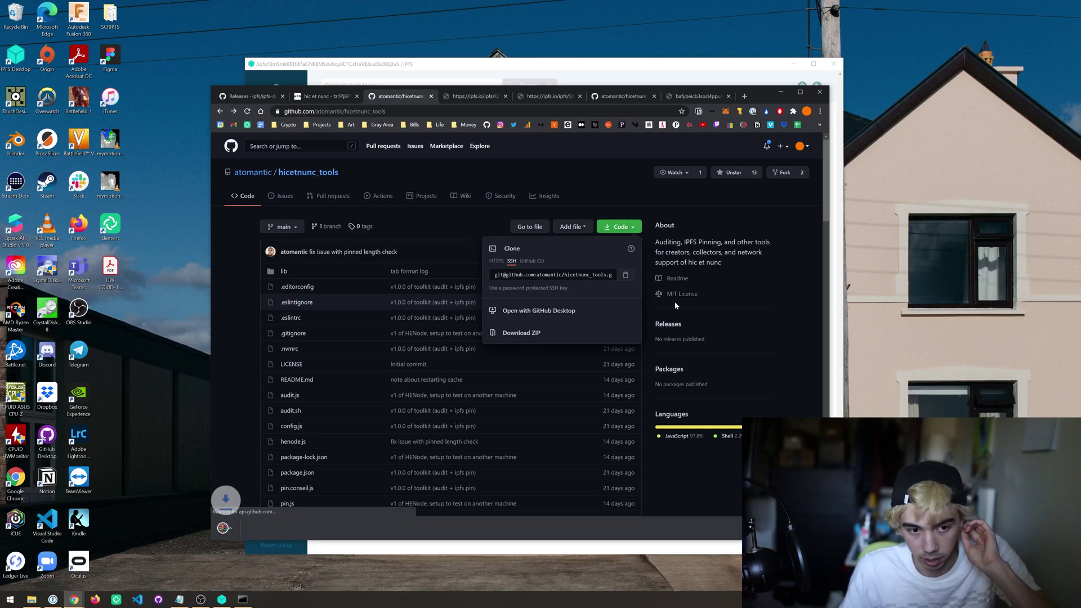
click(301, 528)
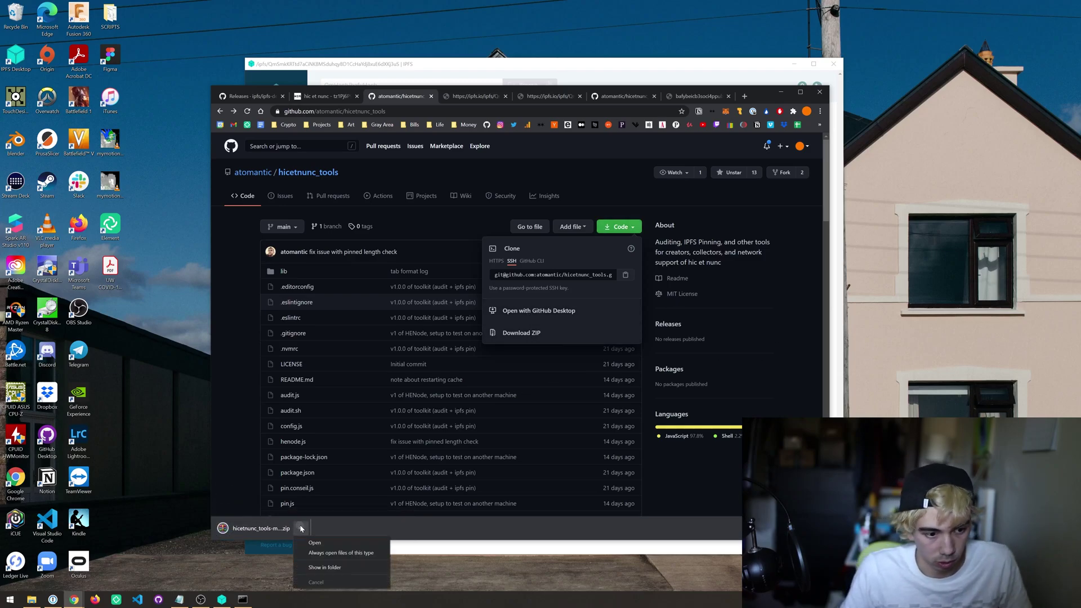
click(325, 567)
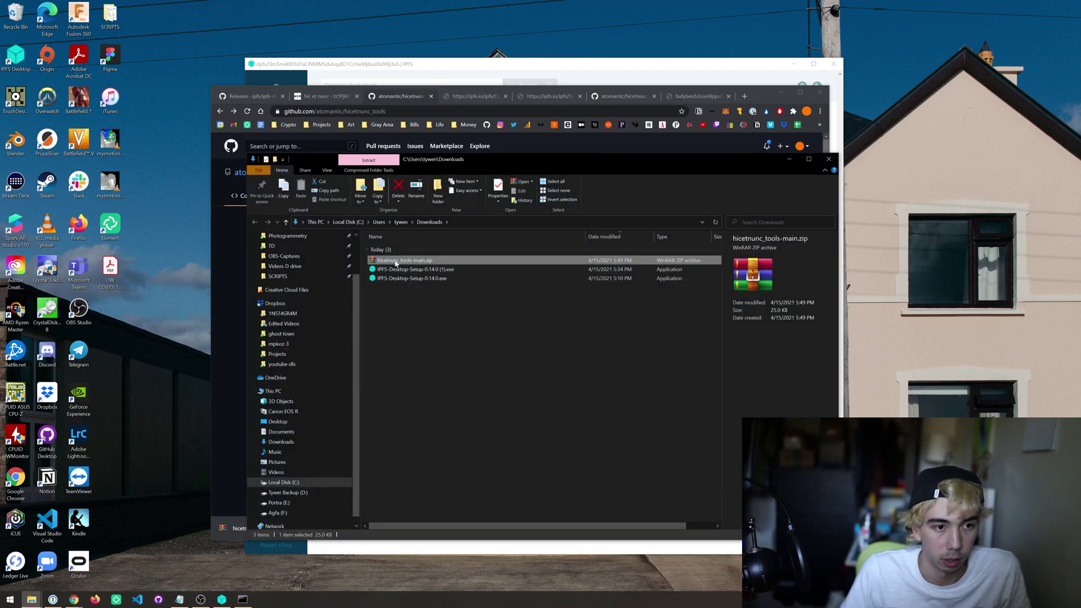
Step: Extract the hicetnunc_tools-main.zip archive
right_click(395, 261)
click(434, 308)
click(565, 383)
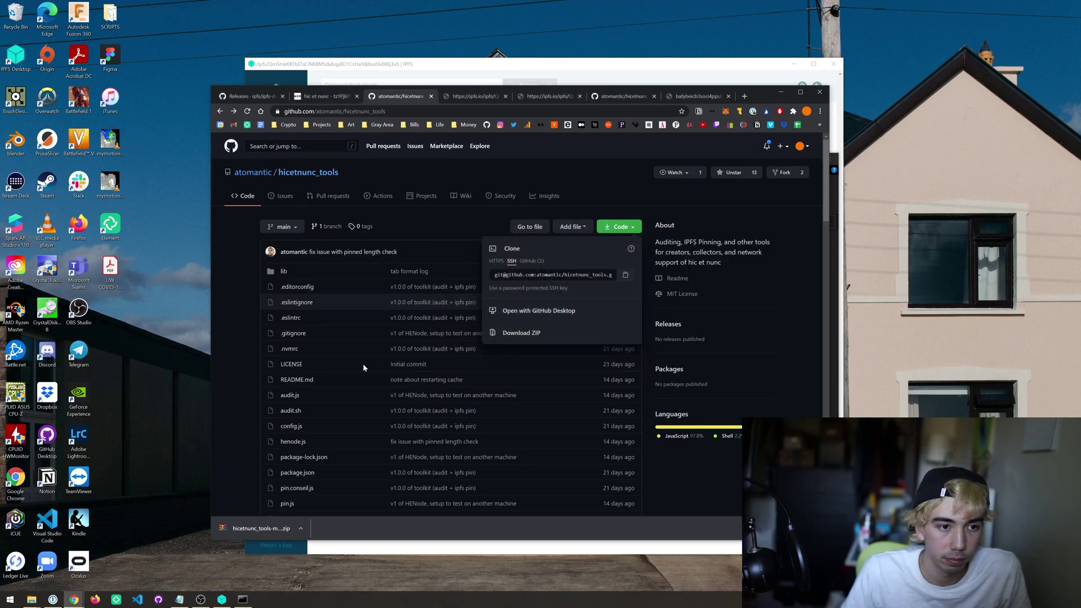
Step: Move the extracted hicetnunc_tools-main folder onto the Desktop
click(31, 599)
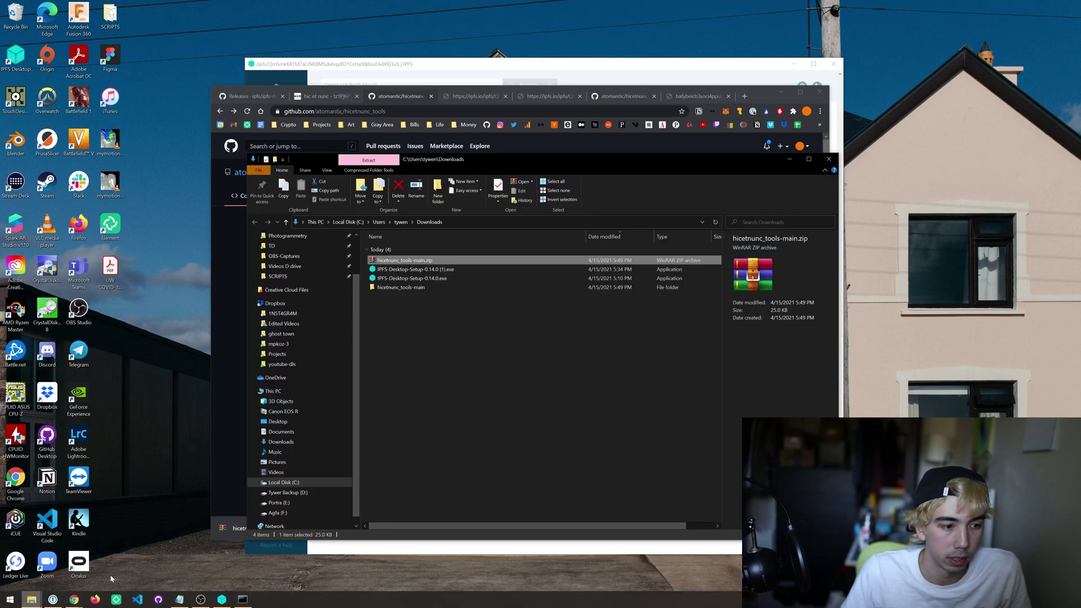
click(402, 289)
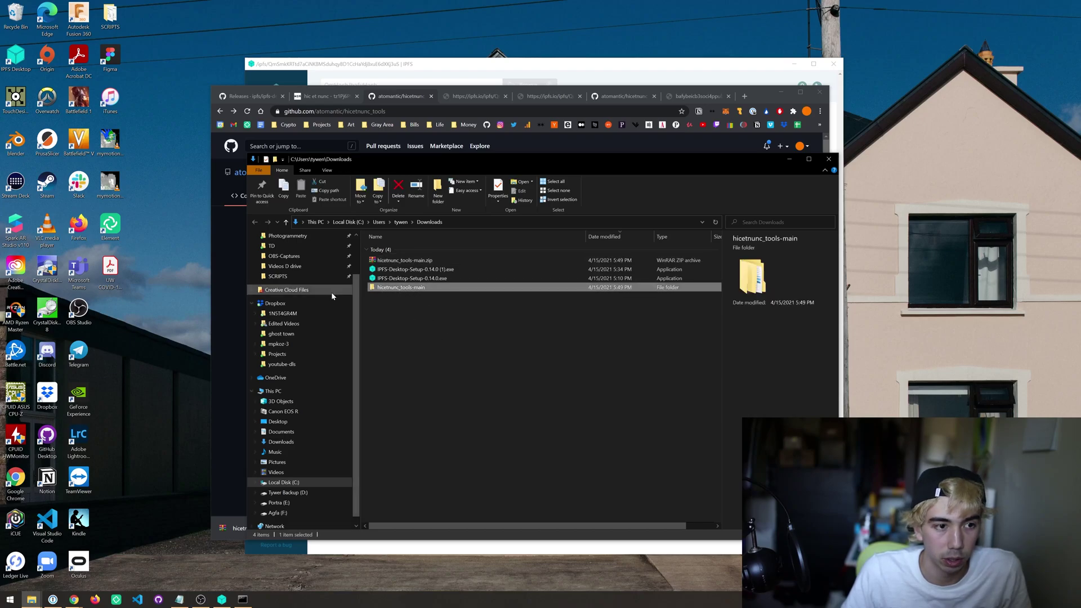
scroll(331, 292, up, 2)
drag(391, 289, 278, 252)
click(278, 253)
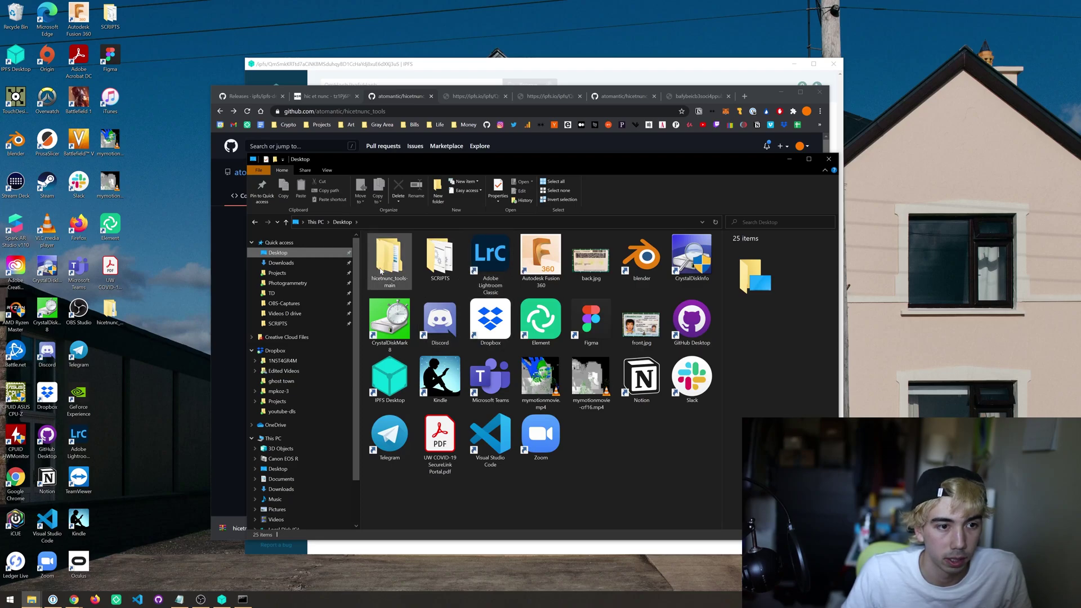
Step: Open the inner hicetnunc_tools-main folder on the Desktop, showing its 17 items including pin.sh
double_click(387, 269)
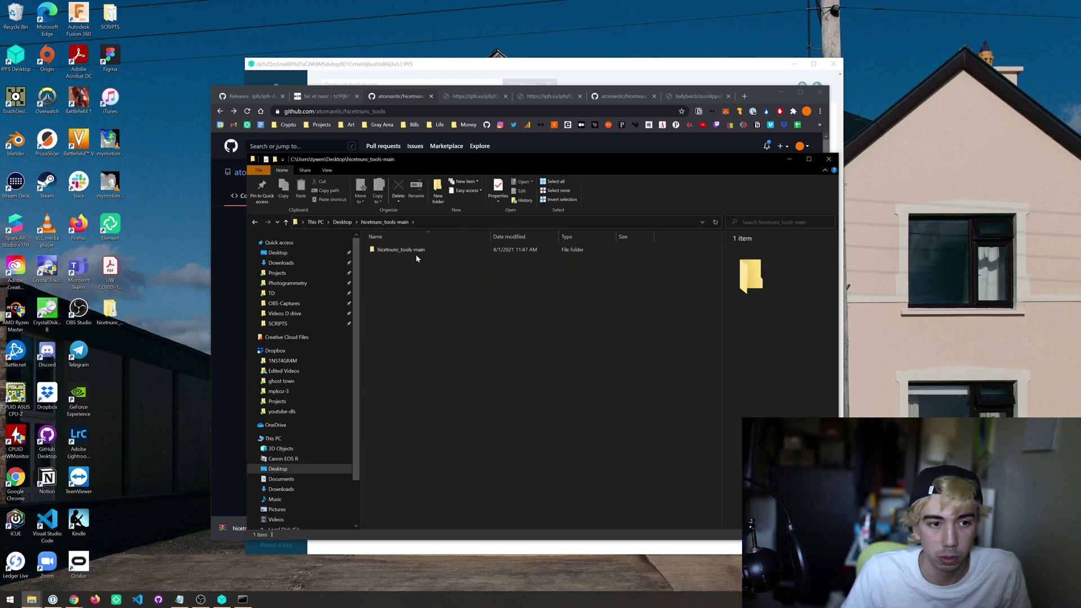
double_click(406, 252)
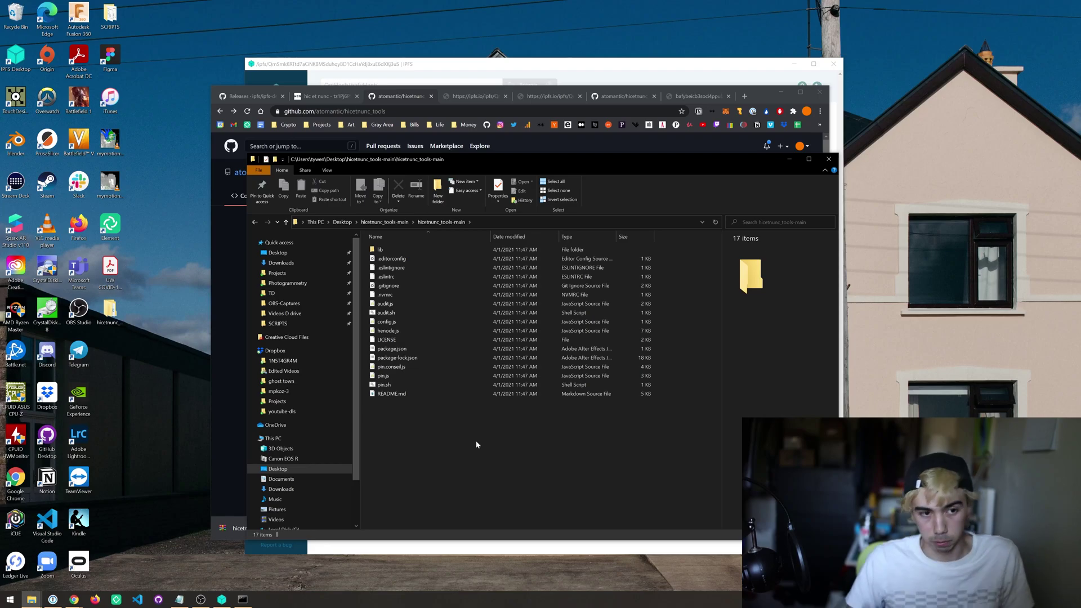
click(509, 222)
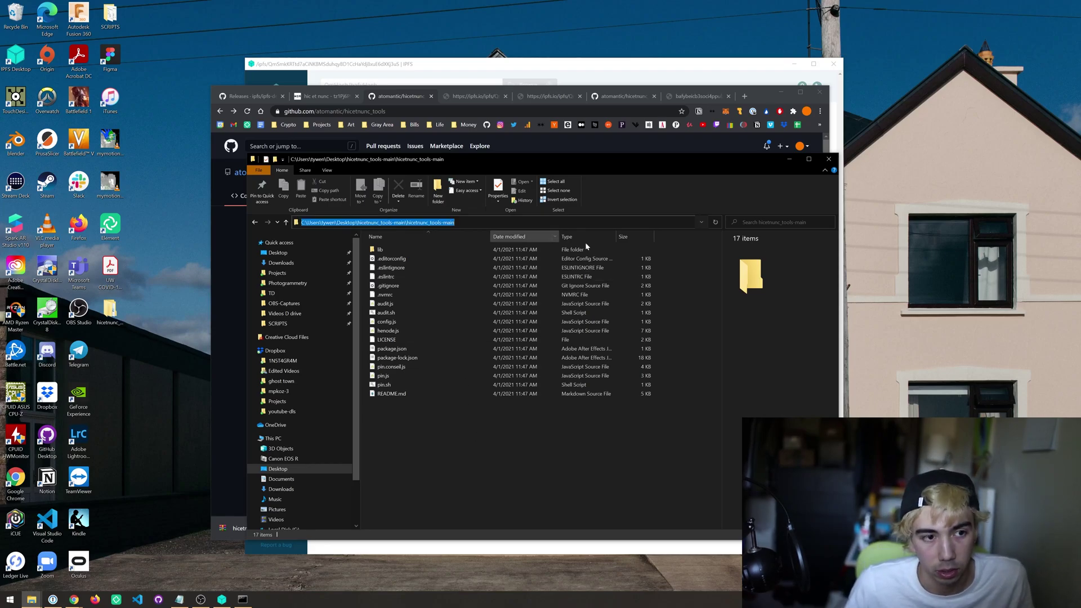
Step: Open a Command Prompt in the hicetnunc_tools-main folder with cmd and centre it on screen
text(cmd)
key(Return)
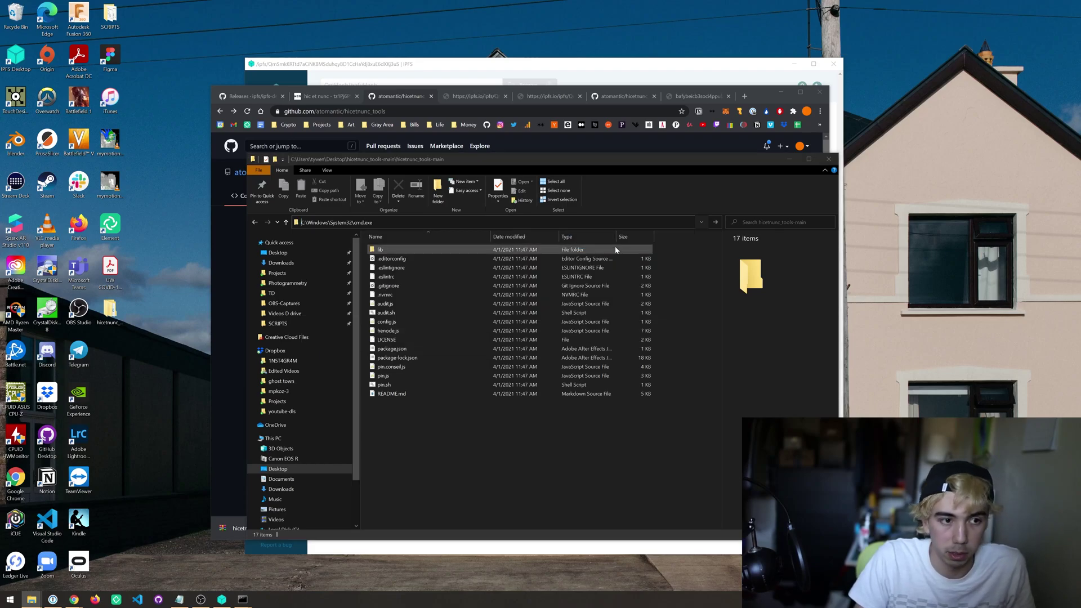
drag(272, 72, 542, 229)
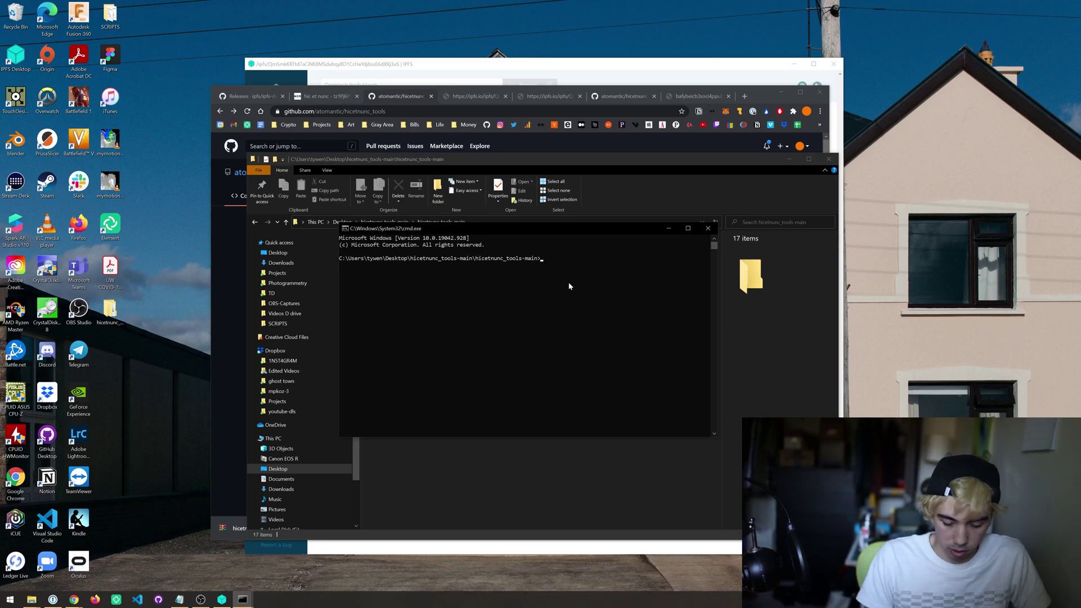
Step: Dismiss the code download options, scroll through the repository README, and return to the console
key(alt+Tab)
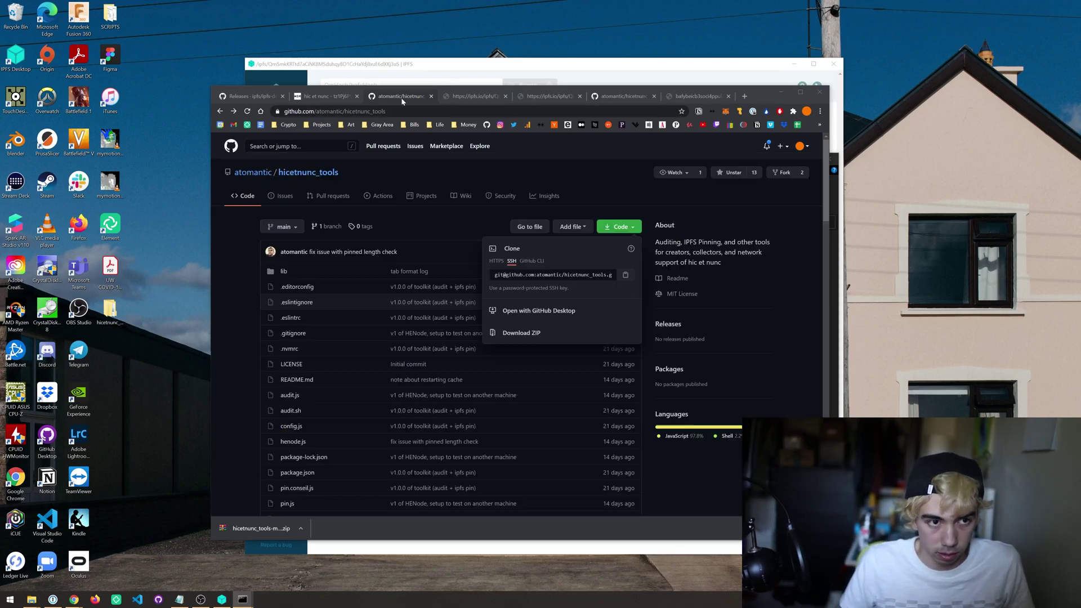
click(642, 368)
scroll(598, 320, down, 5)
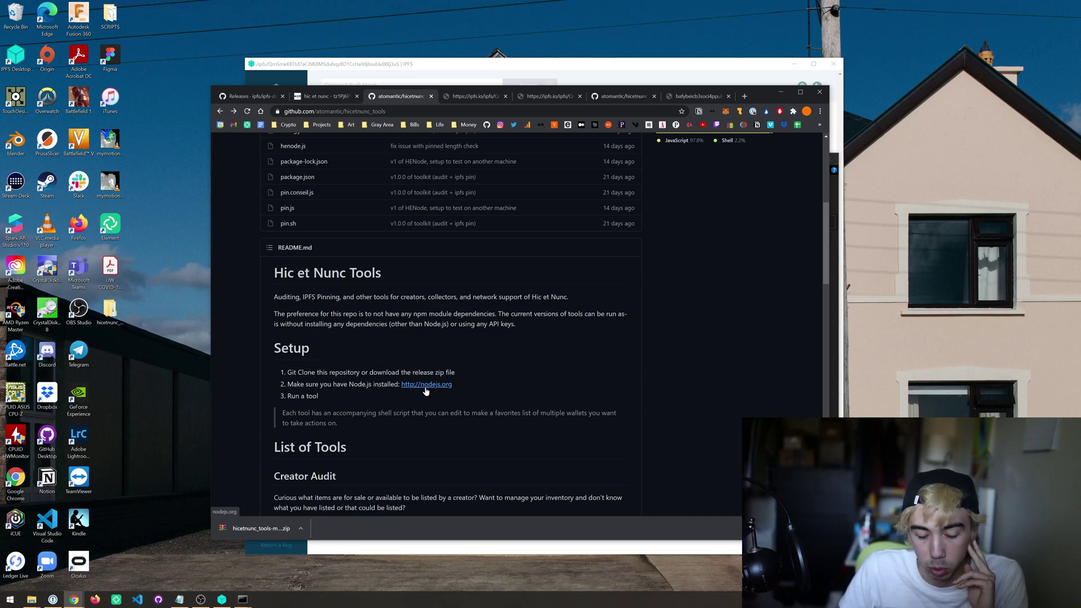
key(alt+Tab)
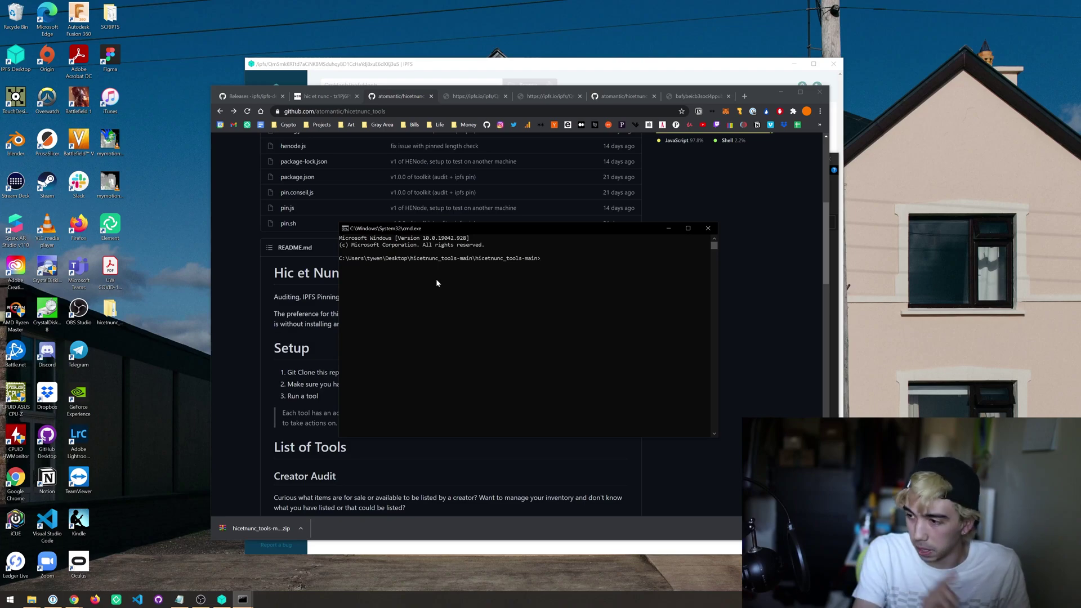
Step: Run 'node audit.js' with the wallet address copied from the Temple wallet extension
text(node audit.)
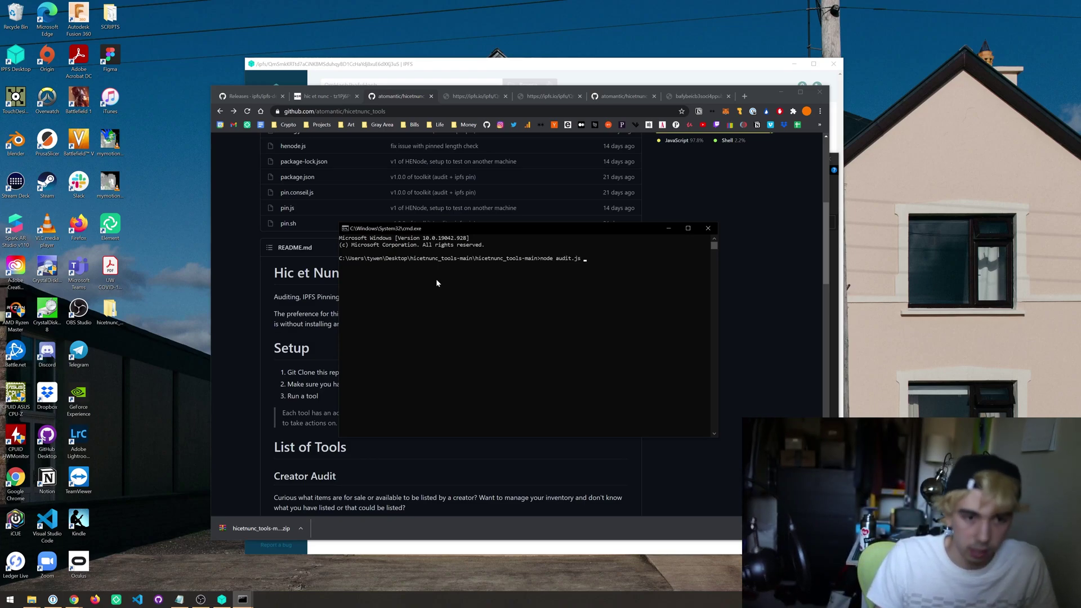
text(js)
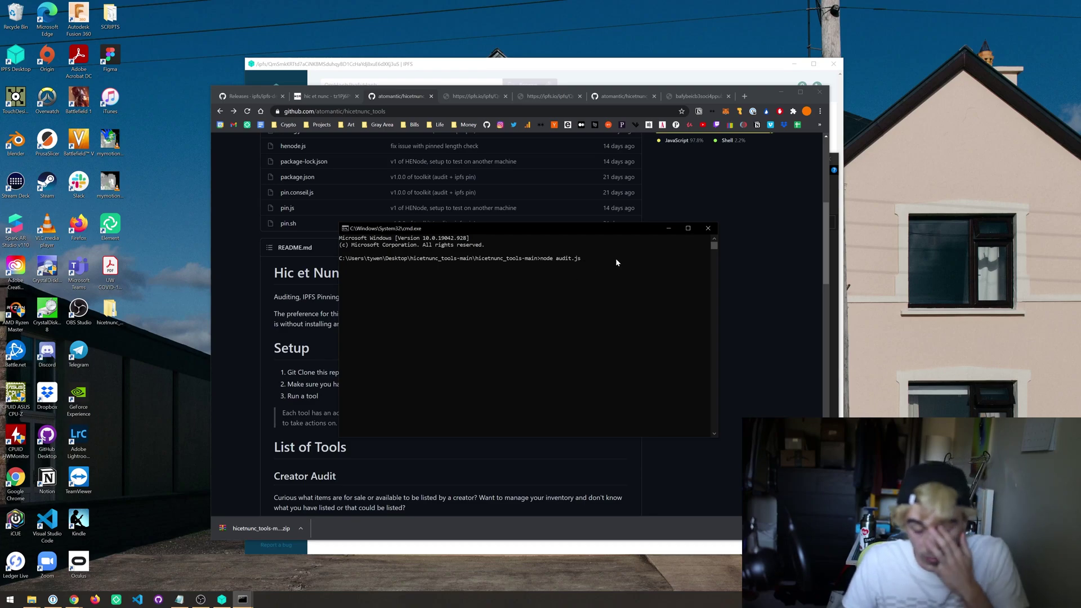
click(740, 117)
click(740, 117)
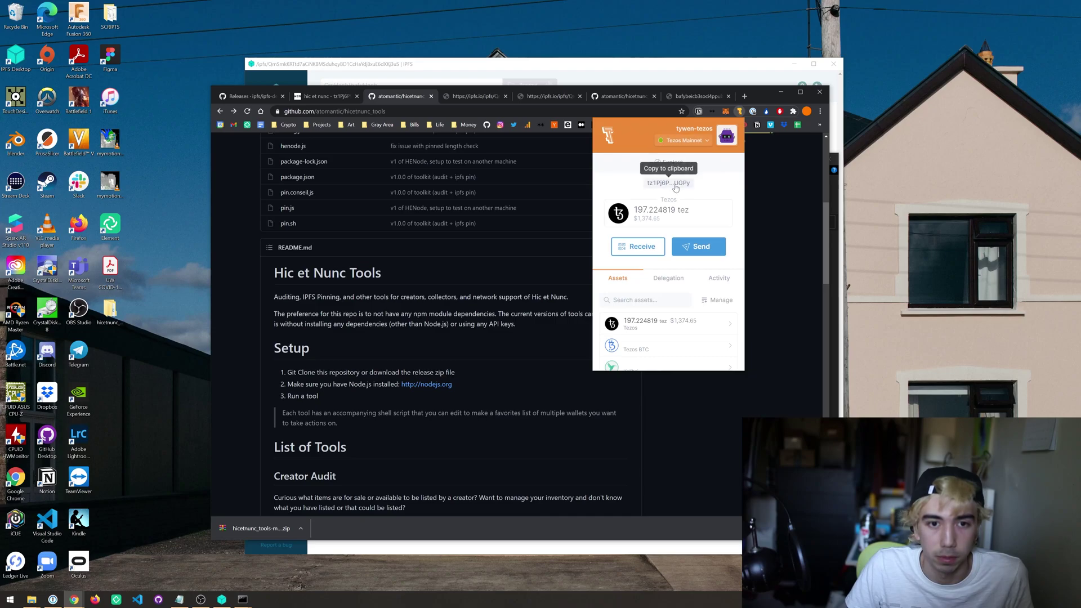
key(alt+Tab)
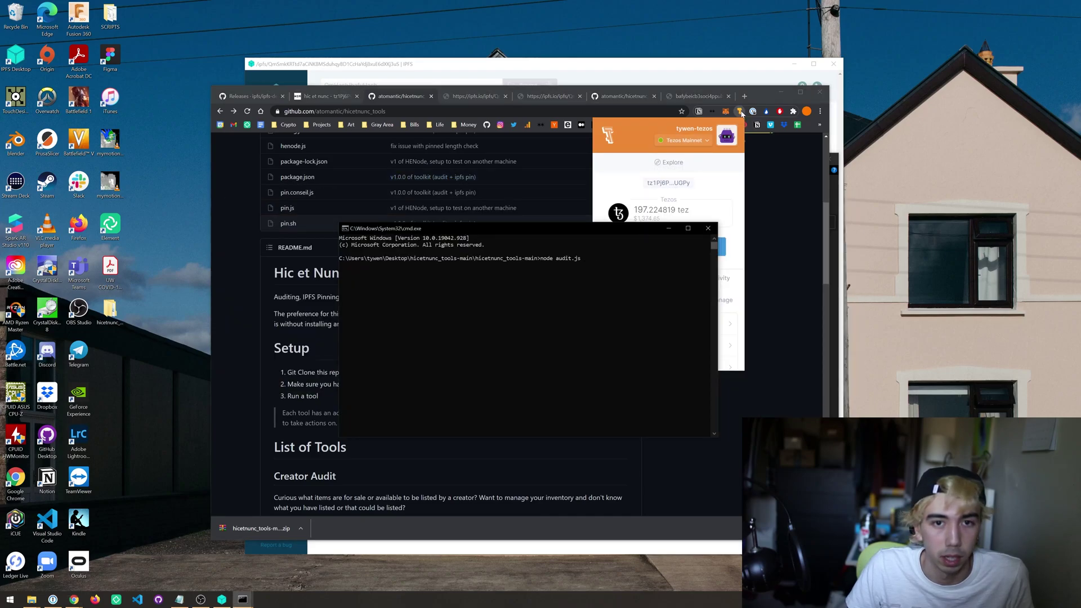
key(alt+Tab)
key(alt+Tab)
text(tz1Pj6P9tQiporvmj78bMtP1EMAvbYgmUGPy)
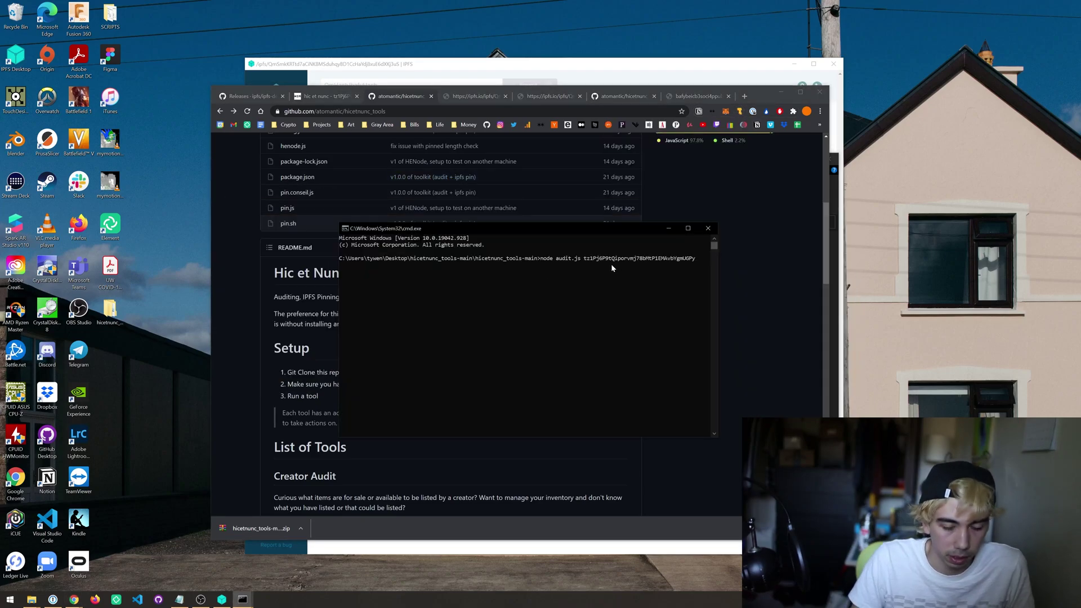
key(Return)
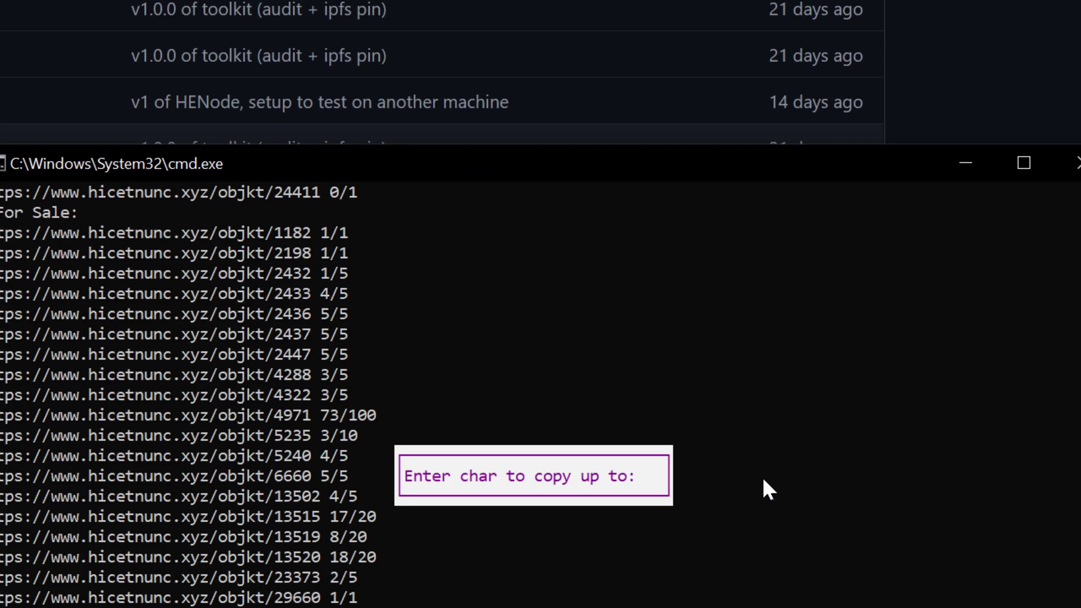
Step: Review the Sold Out, For Sale and Creator Can List results and exit the console's selection mode
click(314, 542)
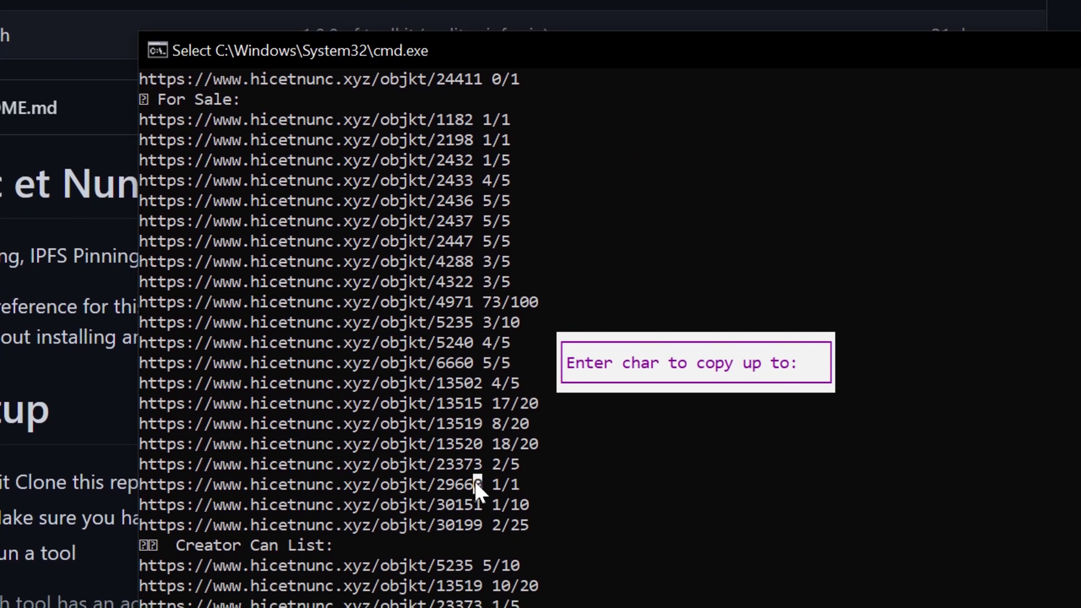
right_click(474, 483)
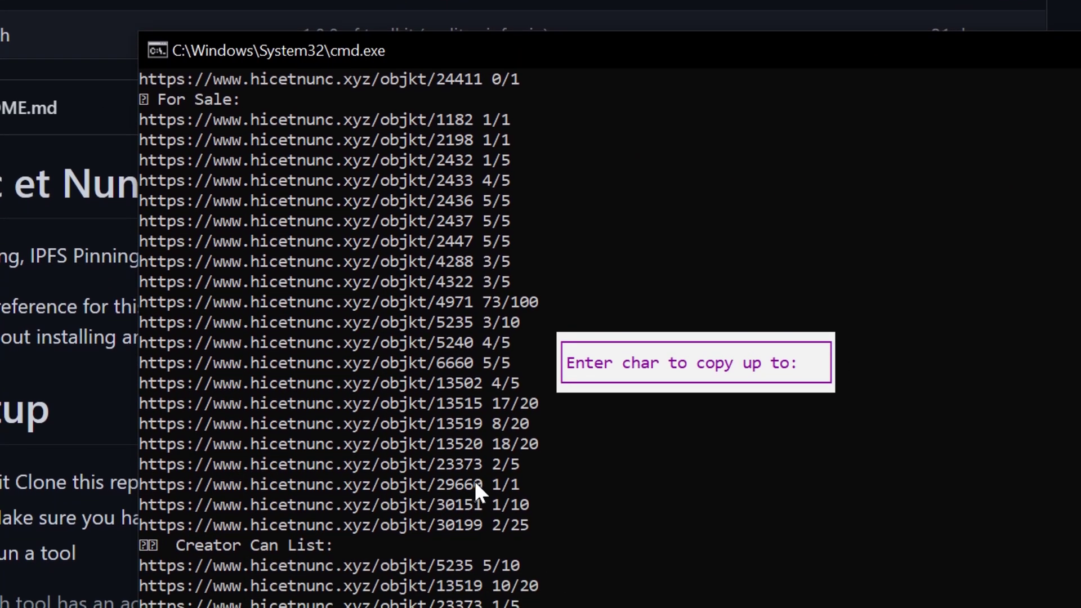
scroll(444, 187, up, 3)
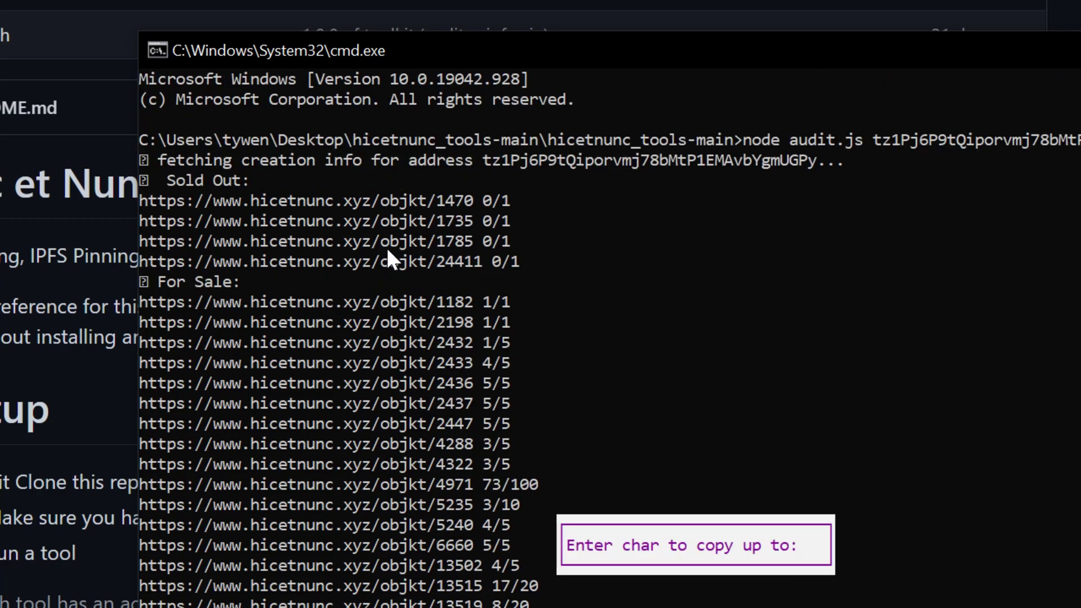
scroll(387, 245, down, 1)
text(n)
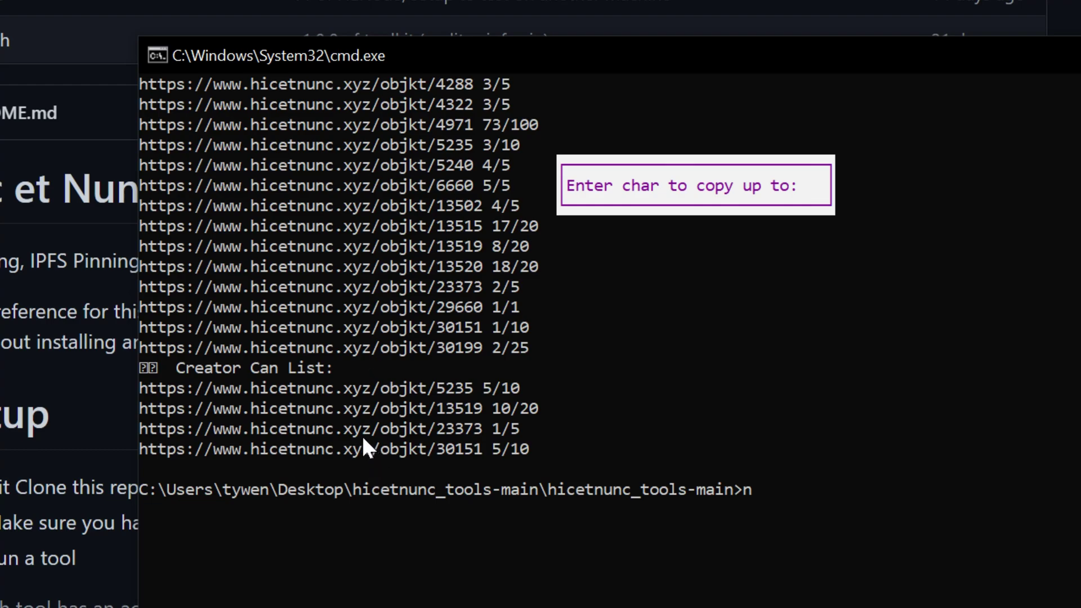
click(775, 489)
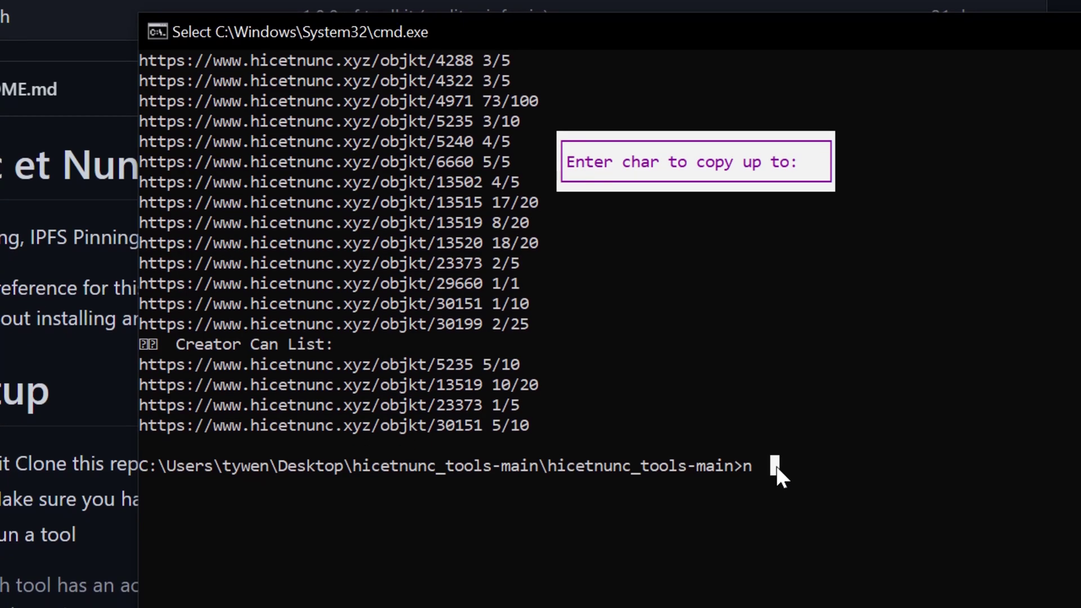
key(Escape)
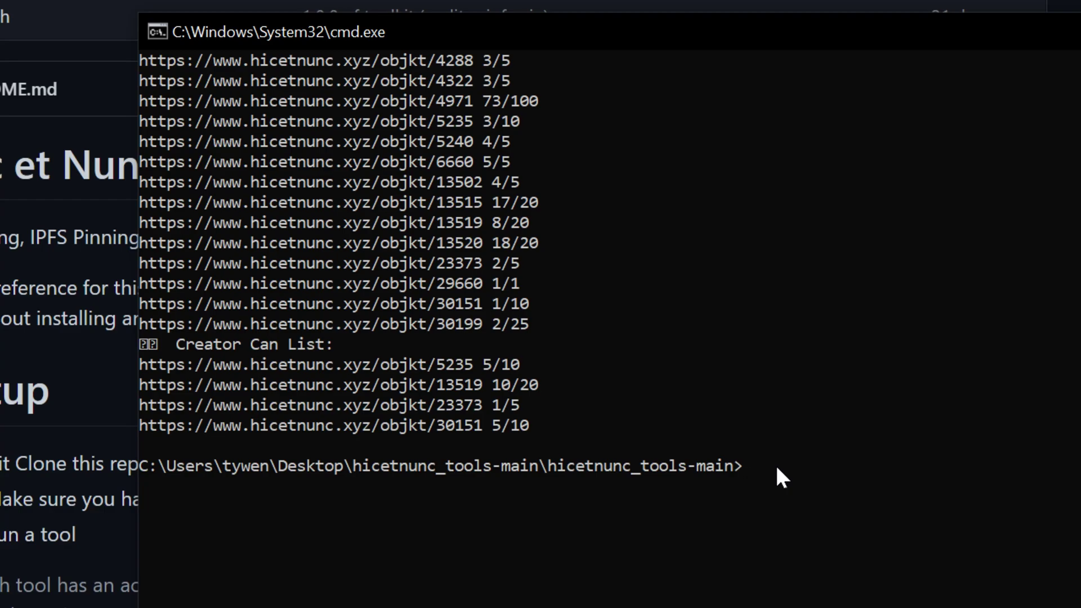
Step: Run 'node pin.js' with the wallet address and review the output: 67 content hashes, 1 thumb pinned
text(ode pin.js)
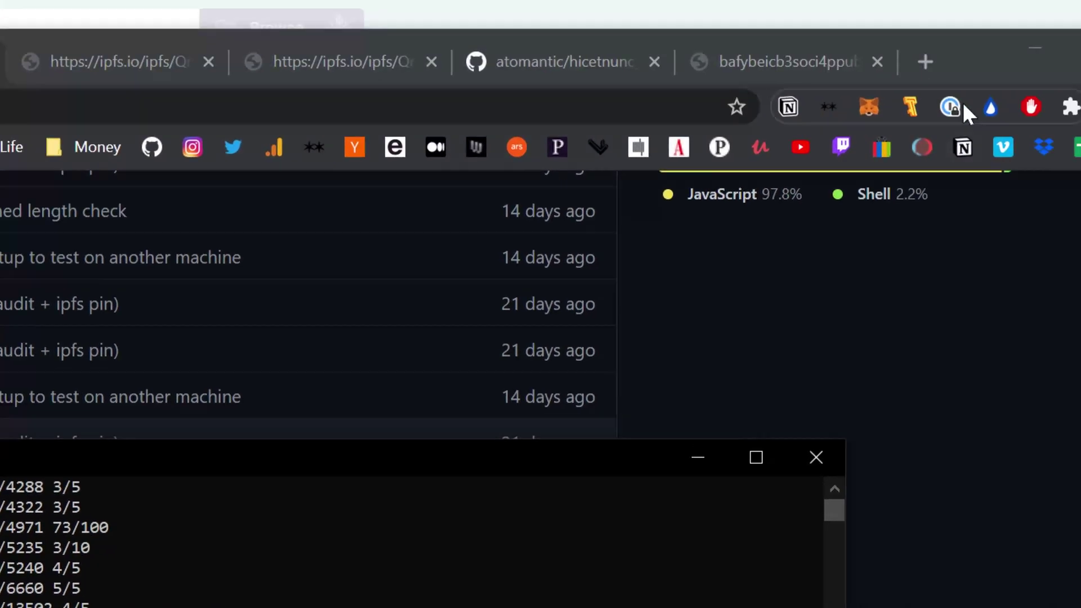
click(910, 145)
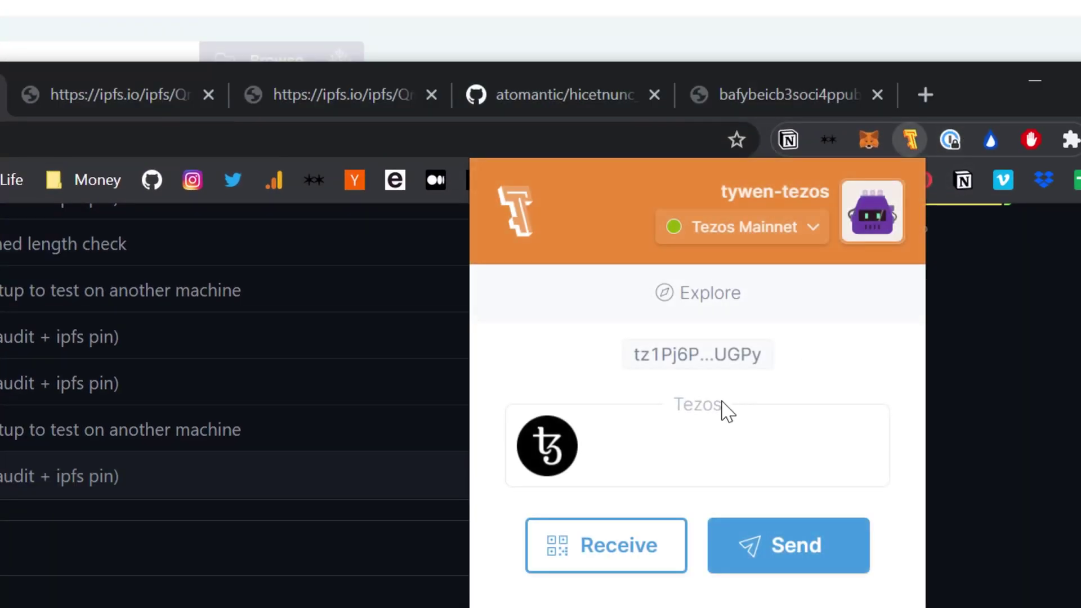
key(alt+Tab)
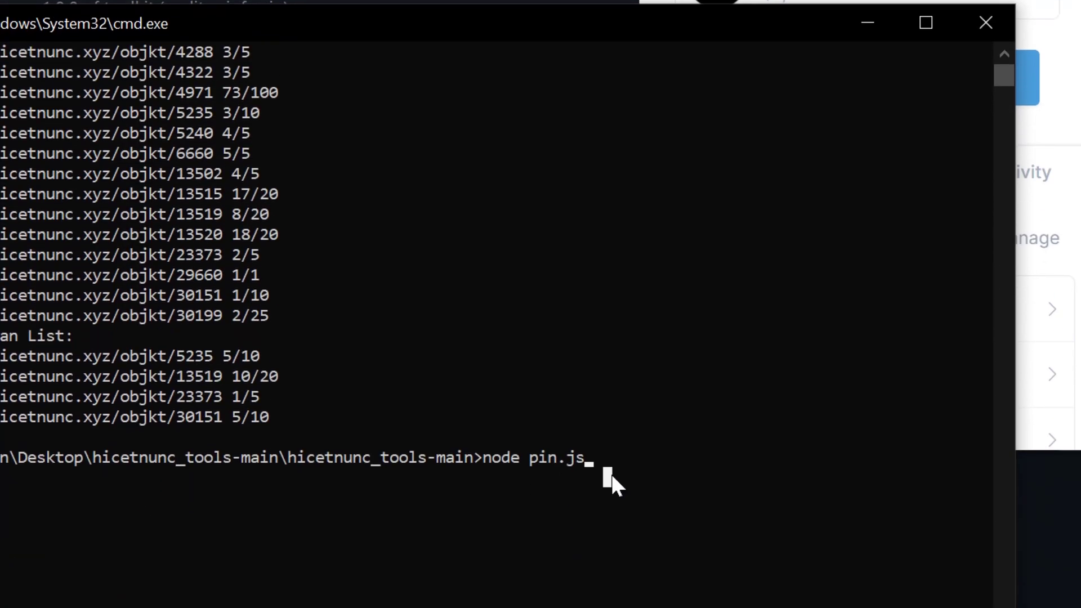
key(ctrl+v)
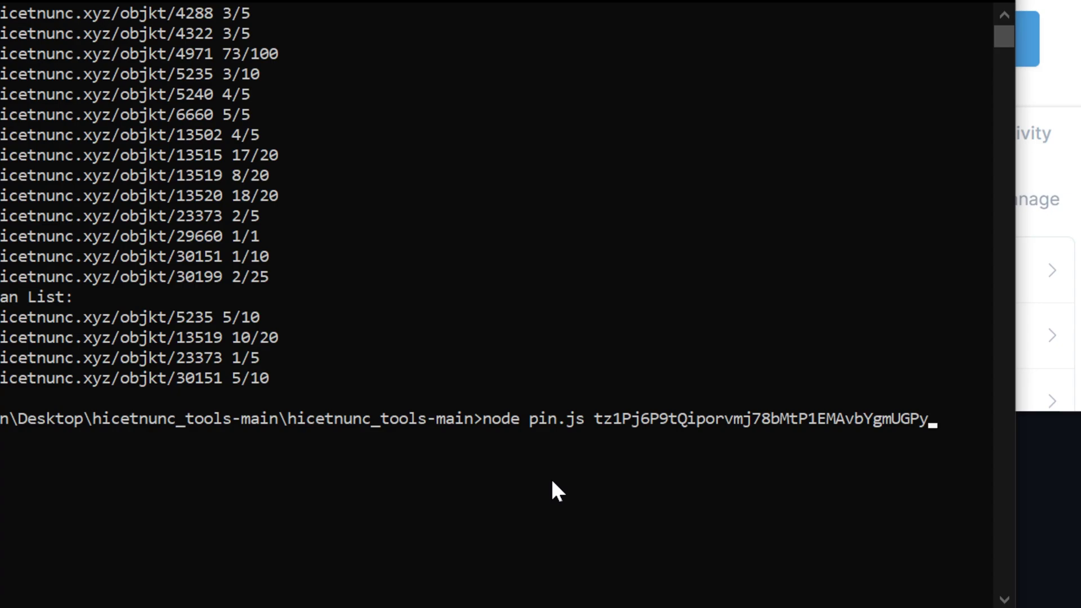
key(Return)
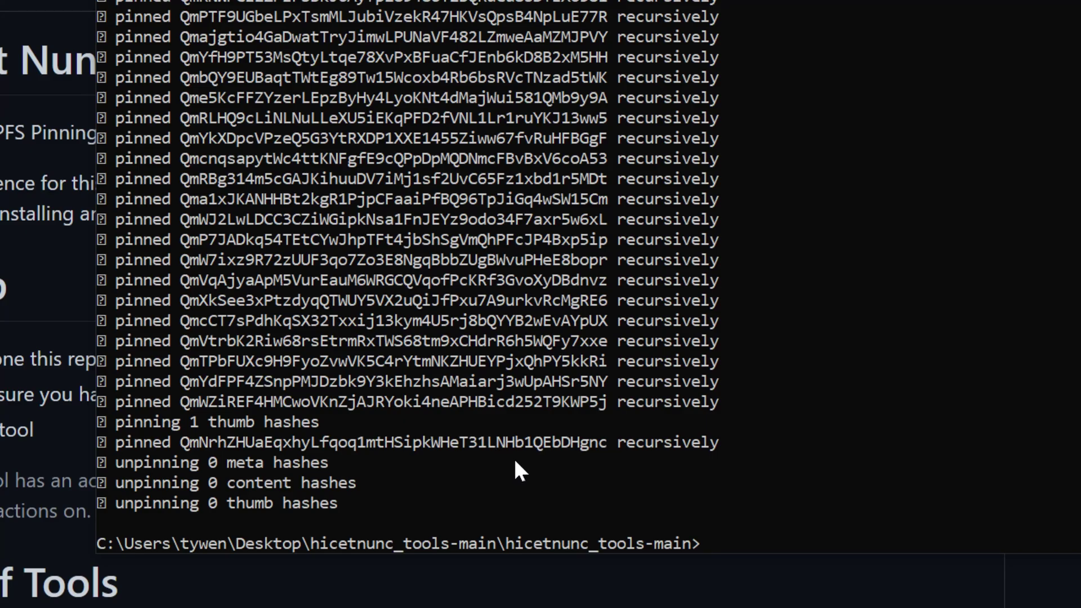
scroll(515, 458, up, 10)
scroll(539, 464, up, 7)
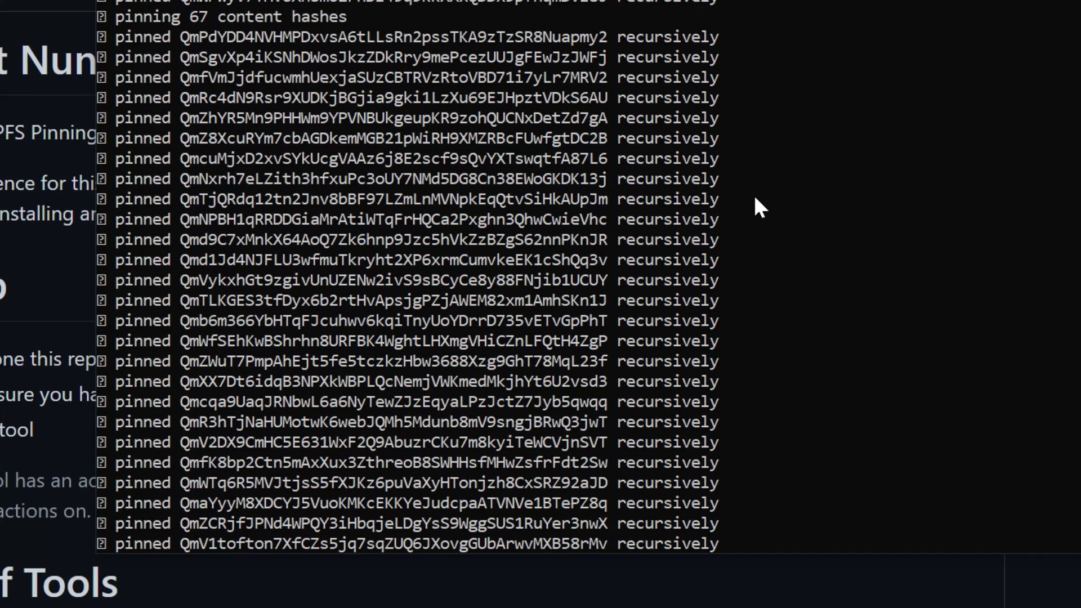
scroll(710, 171, down, 7)
scroll(711, 171, down, 12)
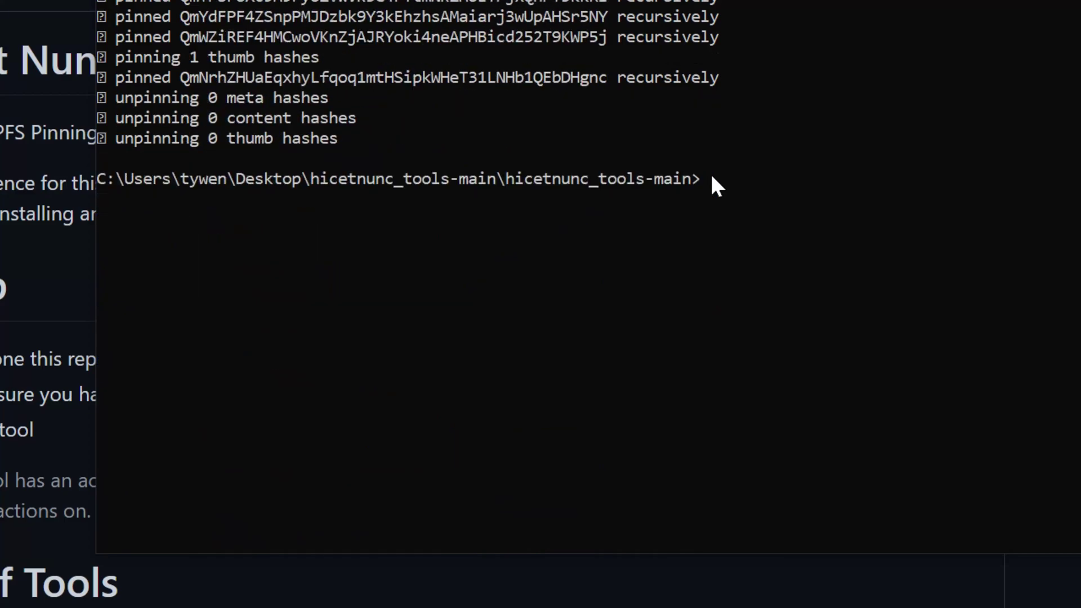
scroll(683, 202, up, 2)
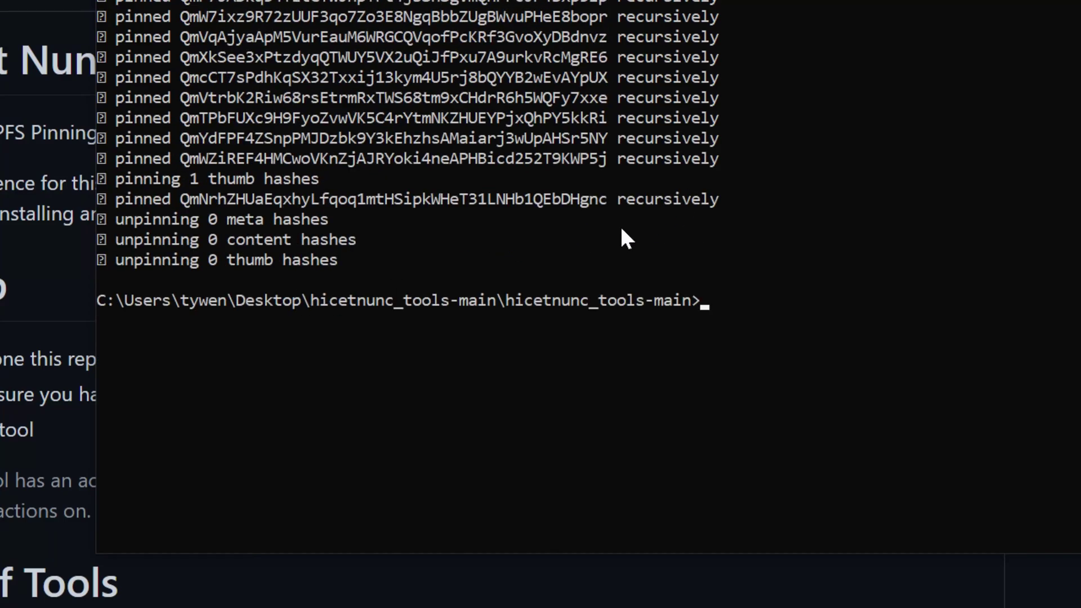
Step: In IPFS Desktop, refresh Files to confirm 137 pins, browse the pinned hashes, then return to Chrome
text(n)
key(F2)
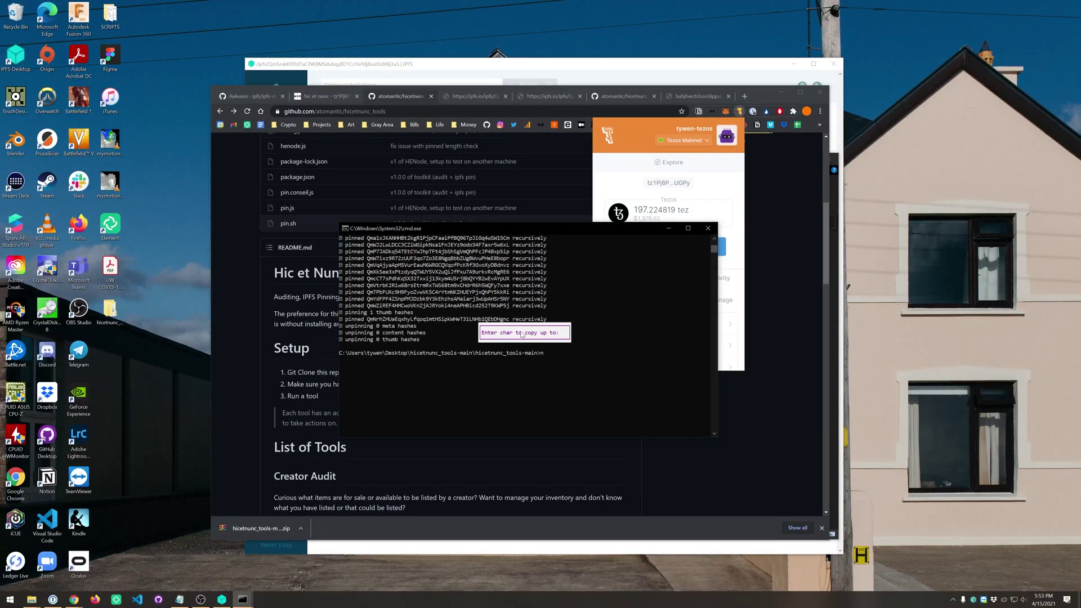
click(221, 599)
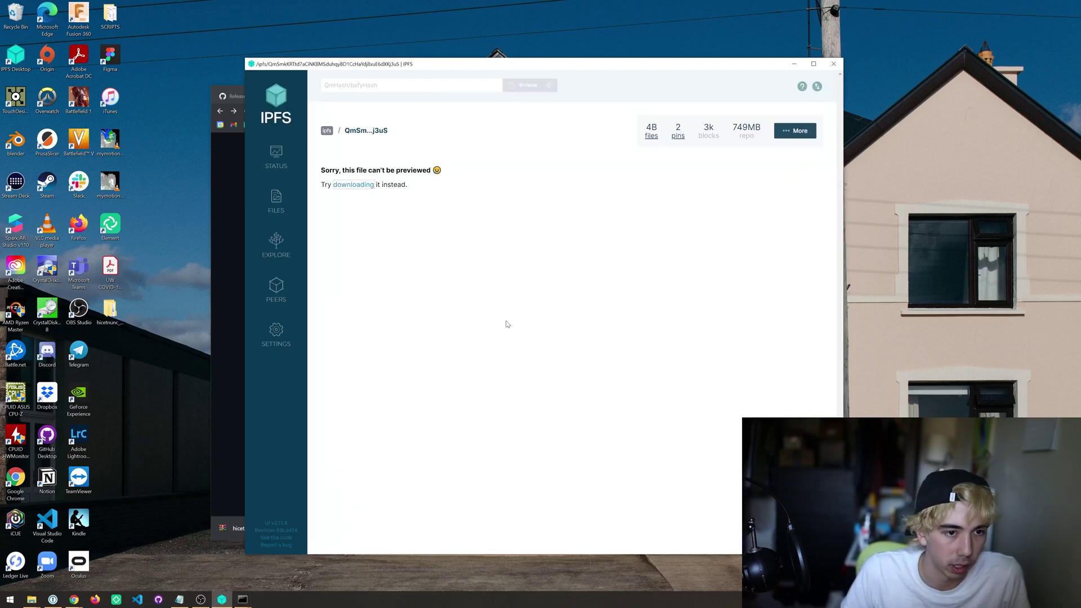
click(268, 186)
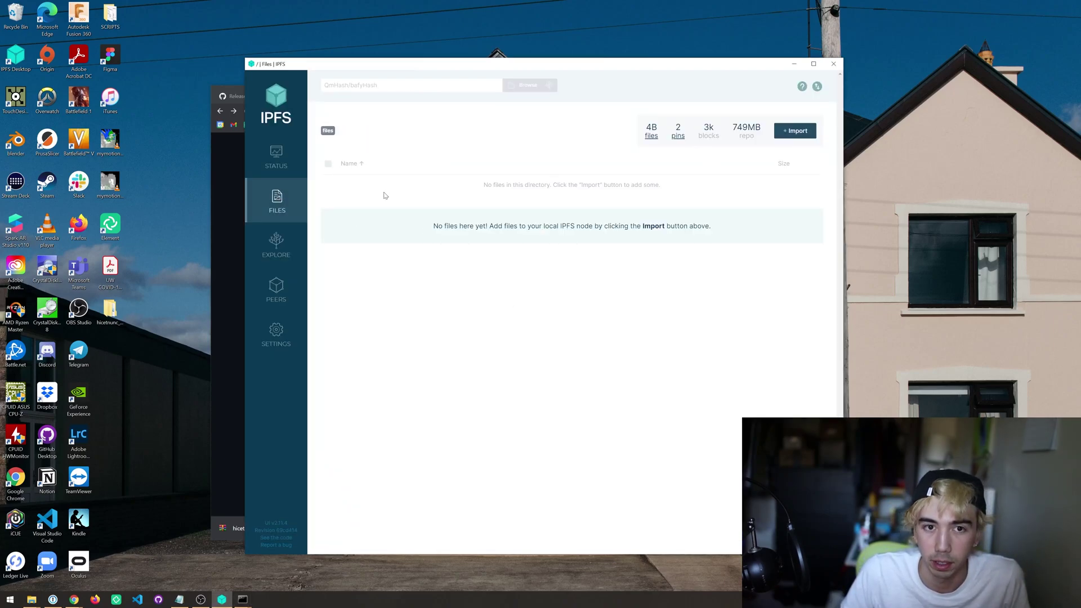
click(275, 157)
click(277, 200)
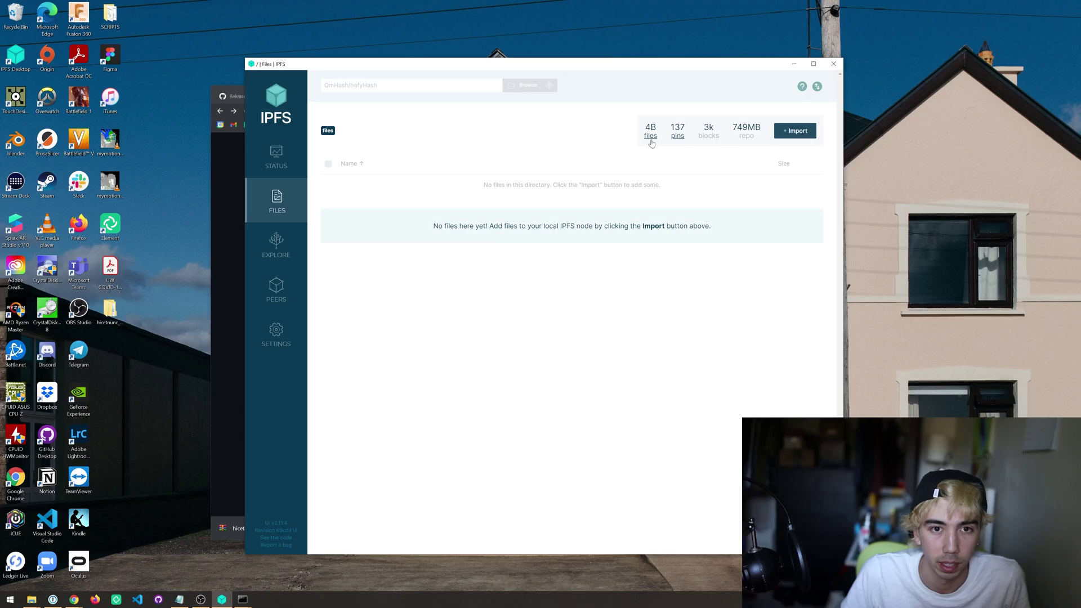
click(678, 138)
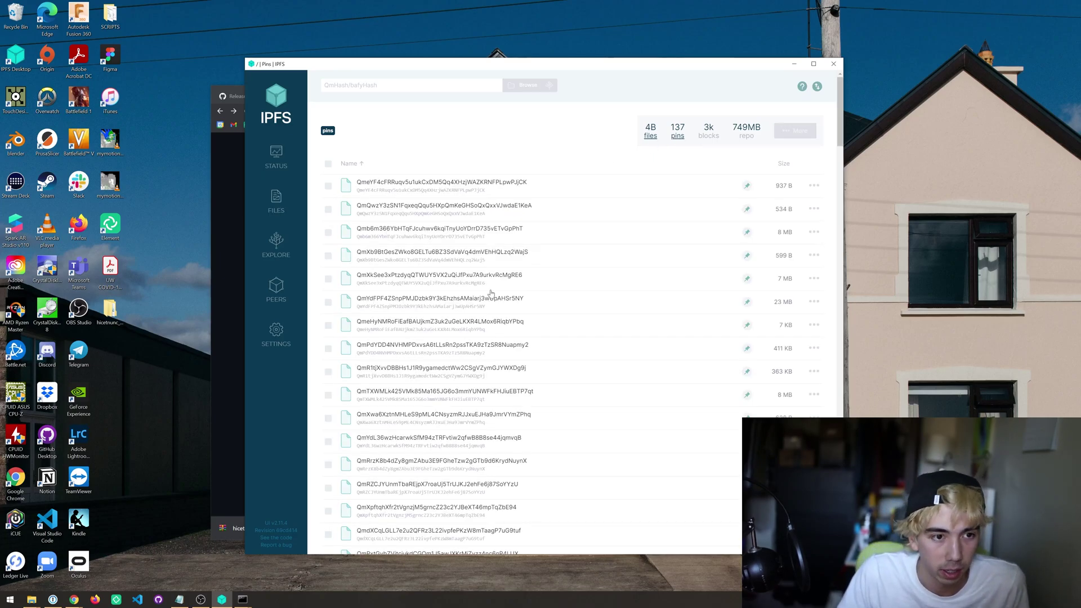
scroll(491, 293, down, 3)
key(alt+Tab)
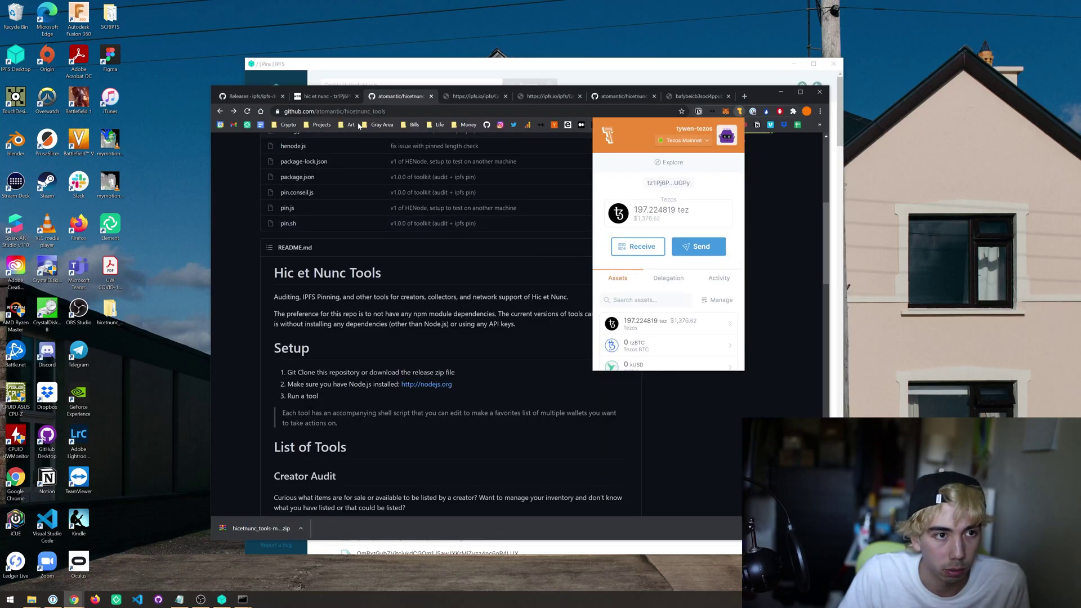
Step: Show the wallet's collected OBJKTs on its hic et nunc profile, then return to Command Prompt
click(327, 96)
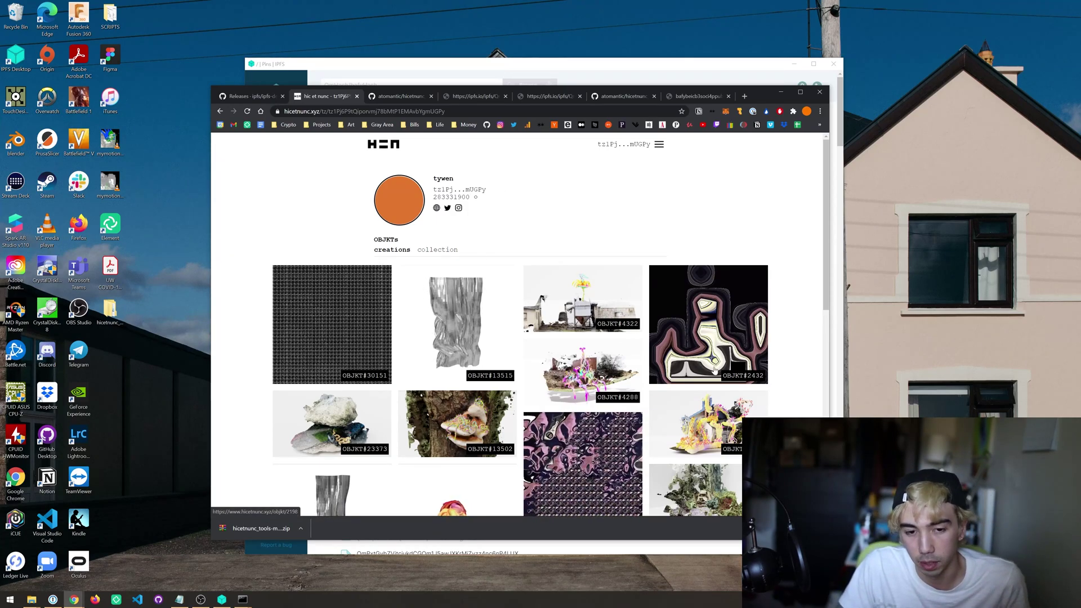
click(438, 251)
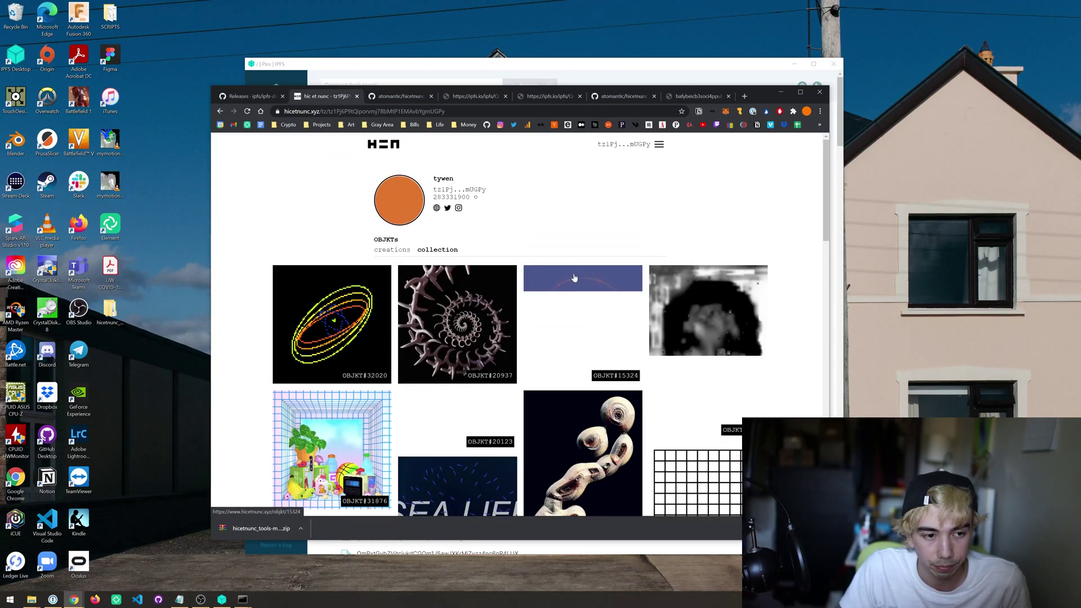
key(alt+Tab)
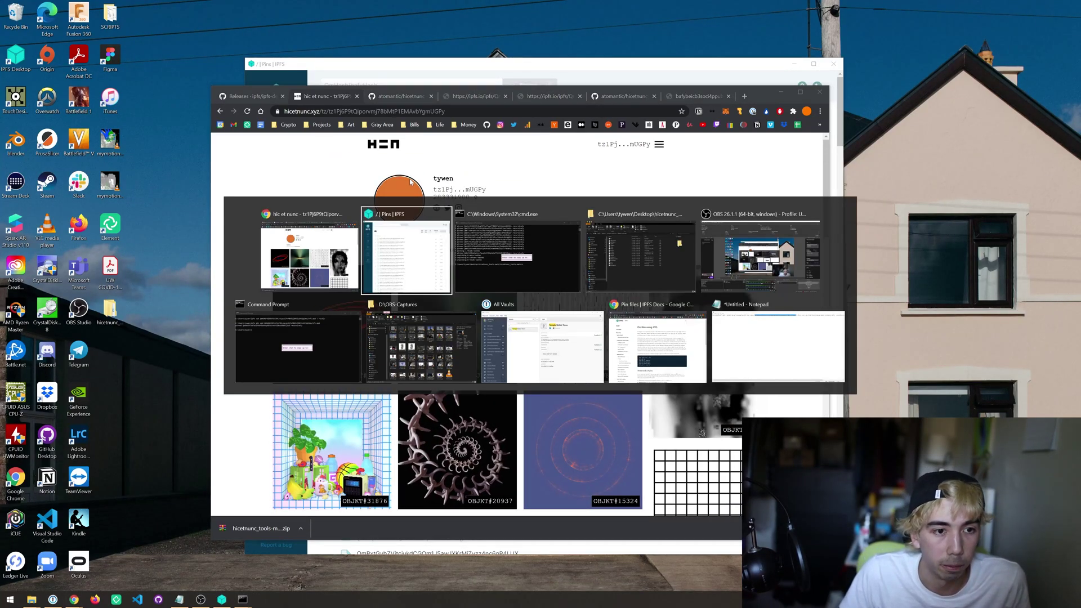
key(alt+Tab)
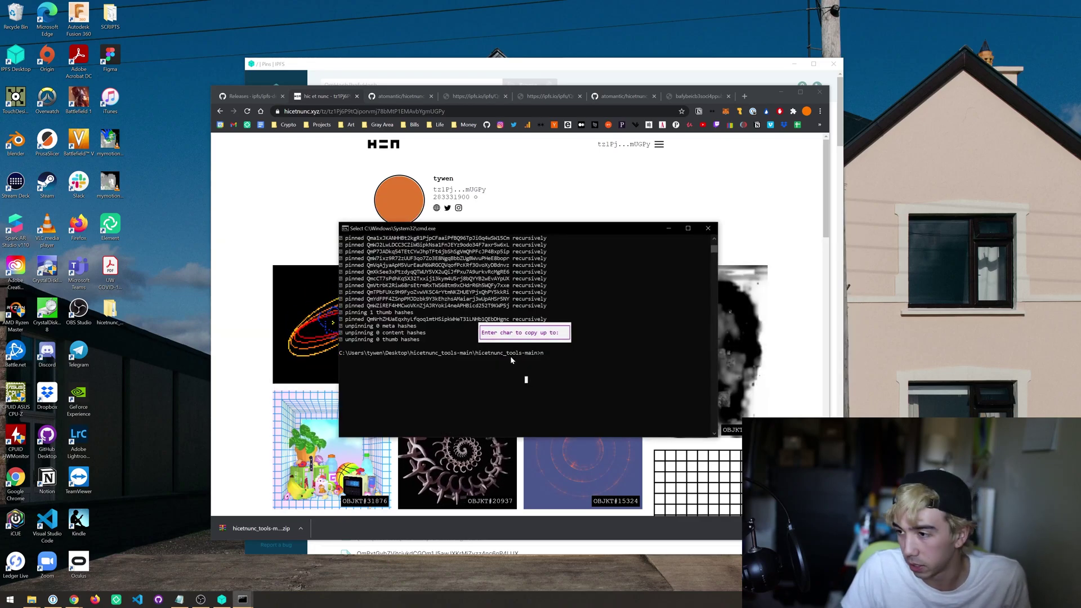
click(32, 599)
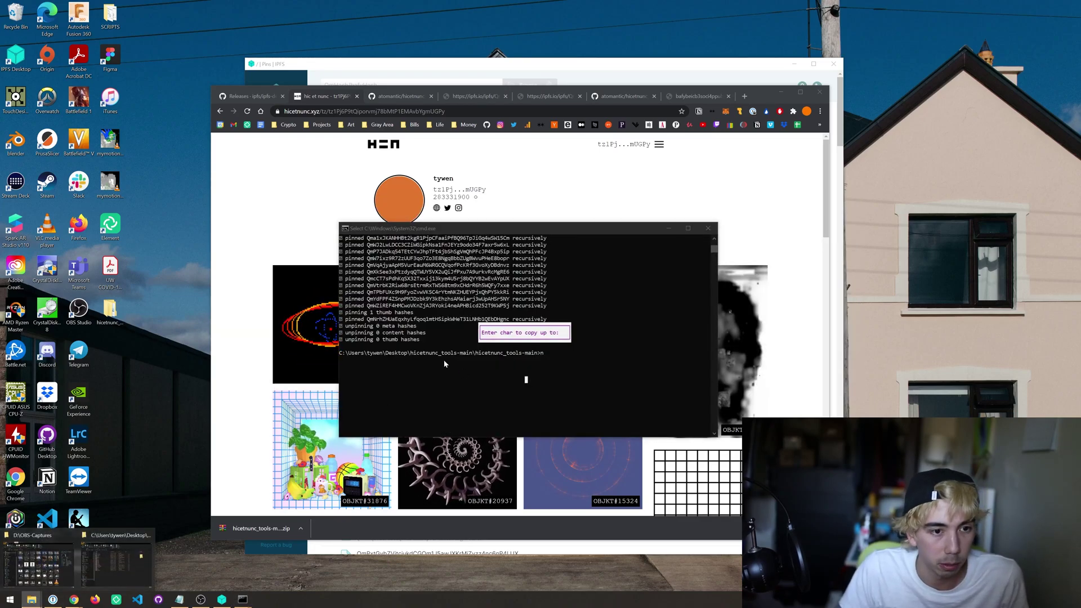
Step: Browse This PC > Local Disk (C:) > Users > home folder and select the .ipfs folder
click(104, 586)
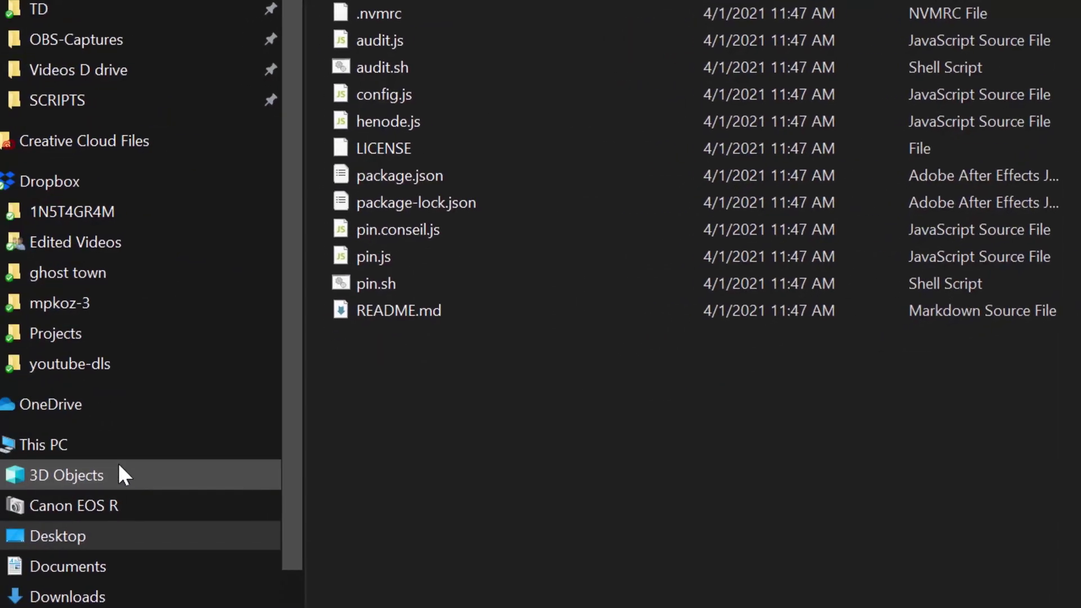
click(290, 440)
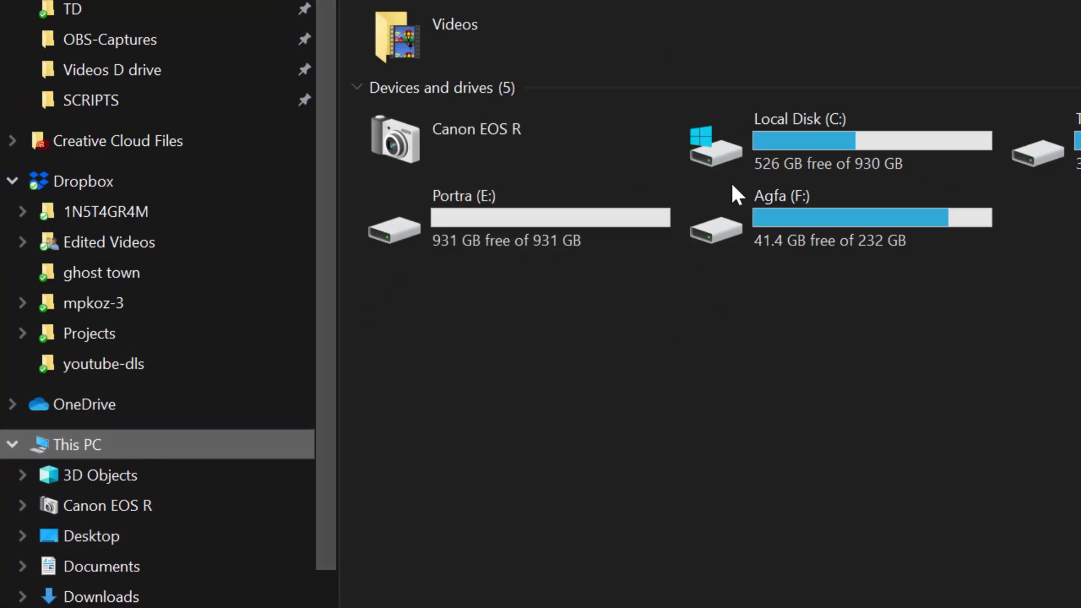
double_click(896, 169)
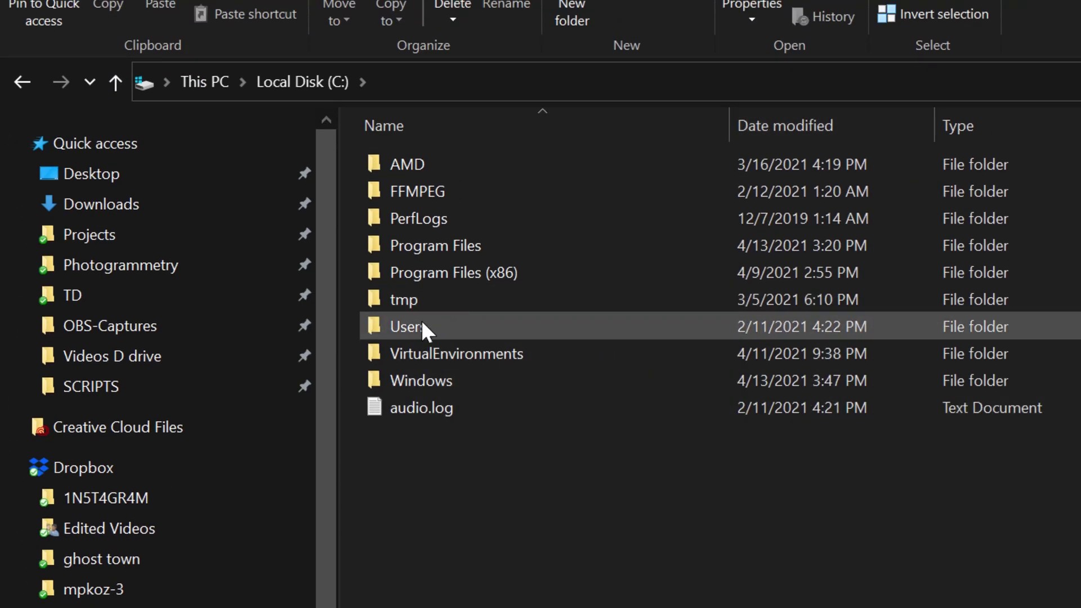
double_click(421, 326)
double_click(414, 194)
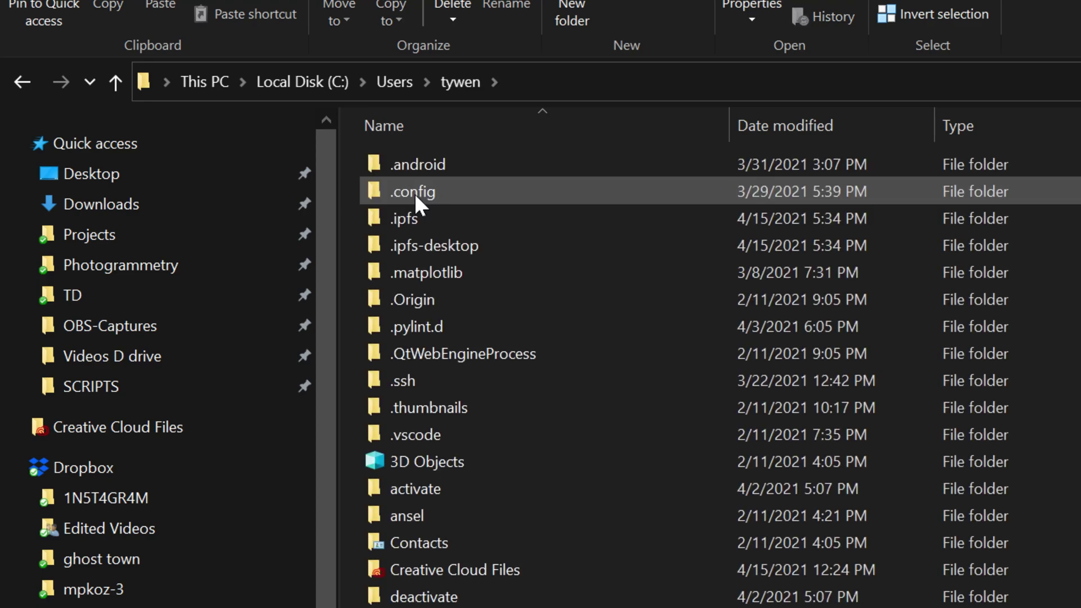
click(435, 225)
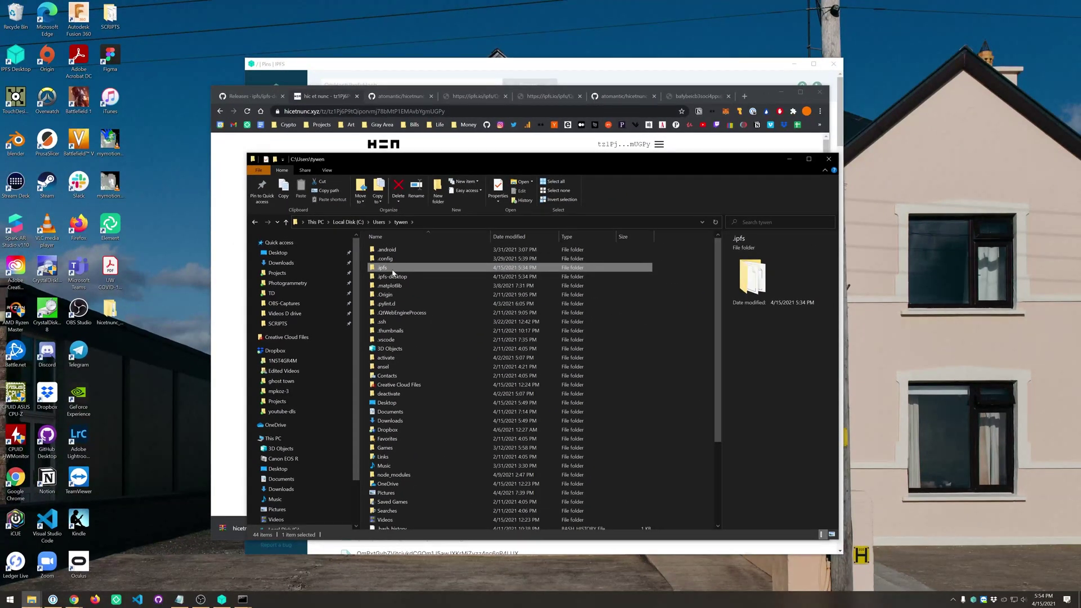
Step: Filter Add or remove programs for 'ipfs' and check the IPFS Desktop 0.14.0 entry
key(super)
text(add or remove)
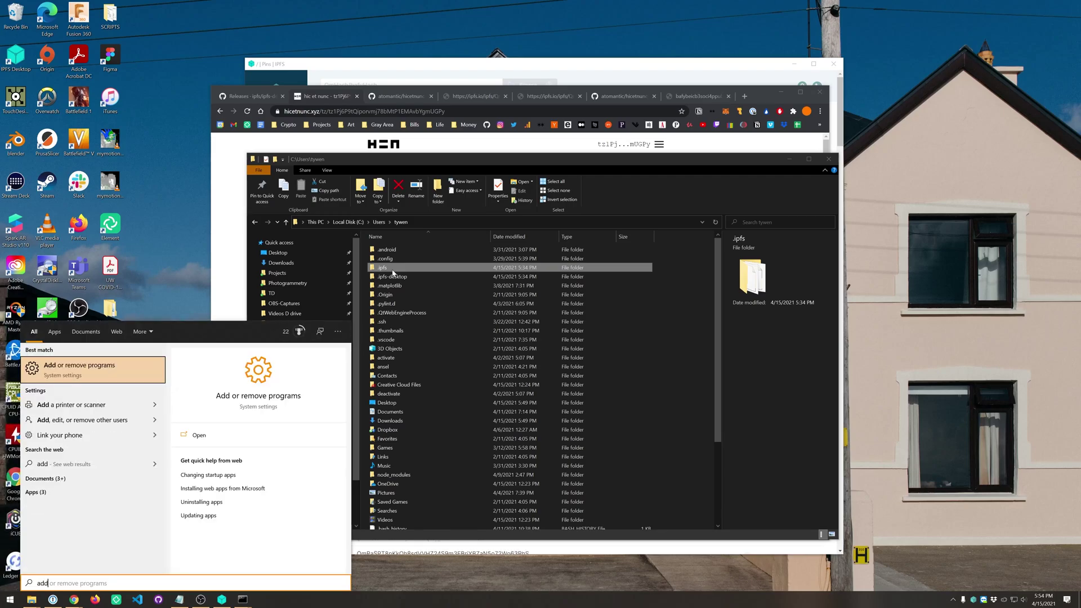
key(Return)
click(468, 344)
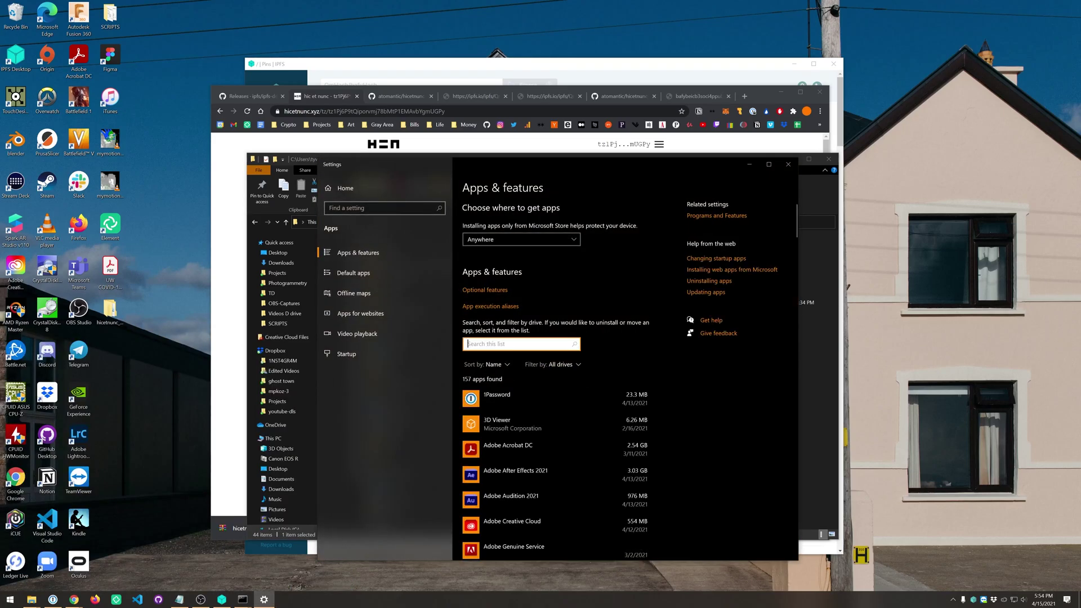
text(ipfs)
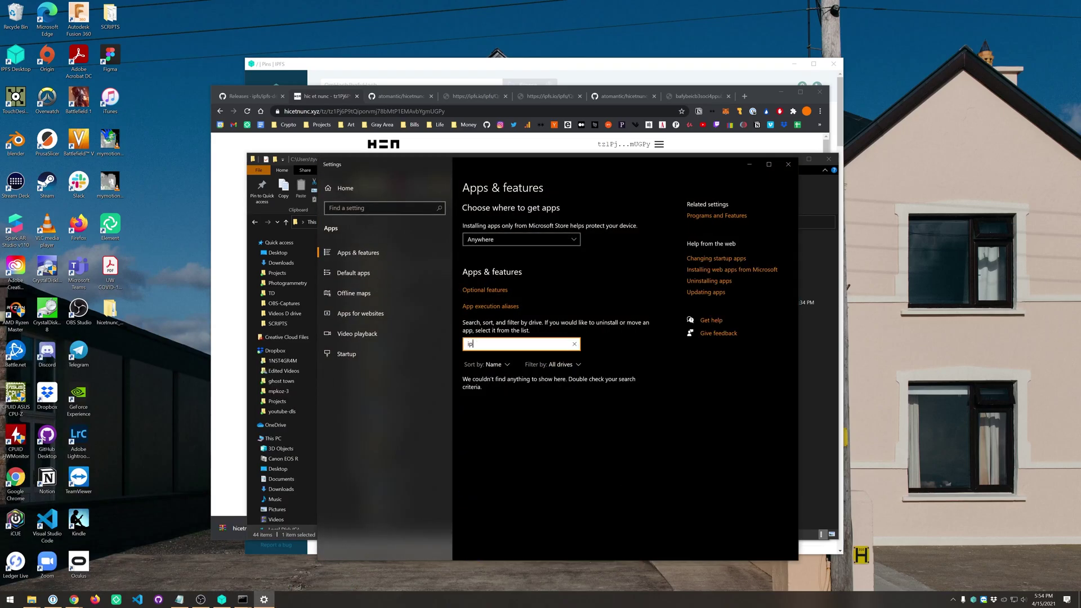
click(545, 390)
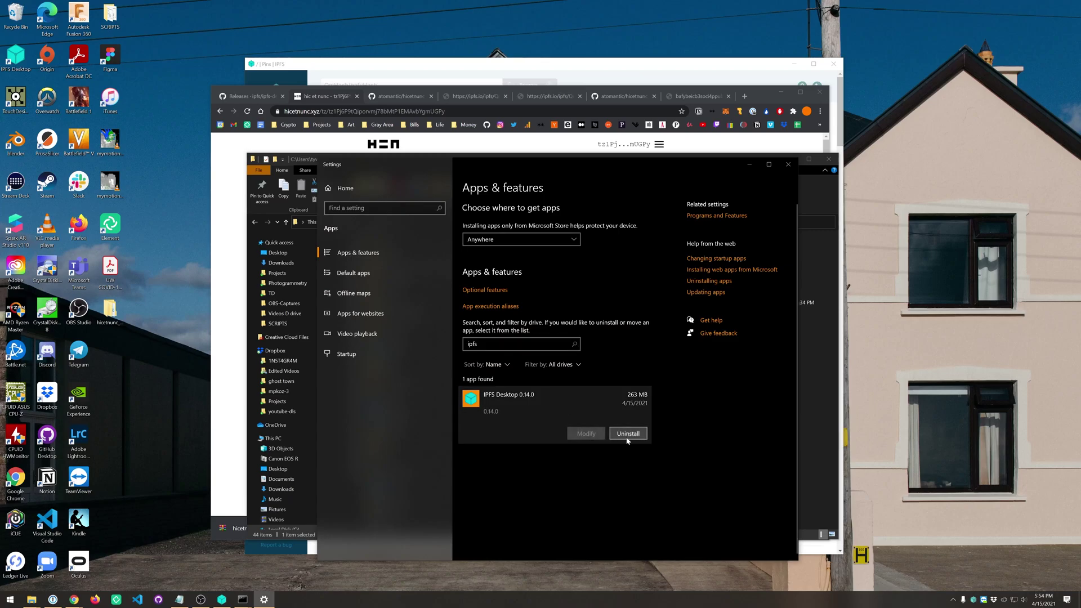
Step: Close Settings, select .ipfs-desktop alongside .ipfs, and bring up the Command Prompt windows
click(789, 164)
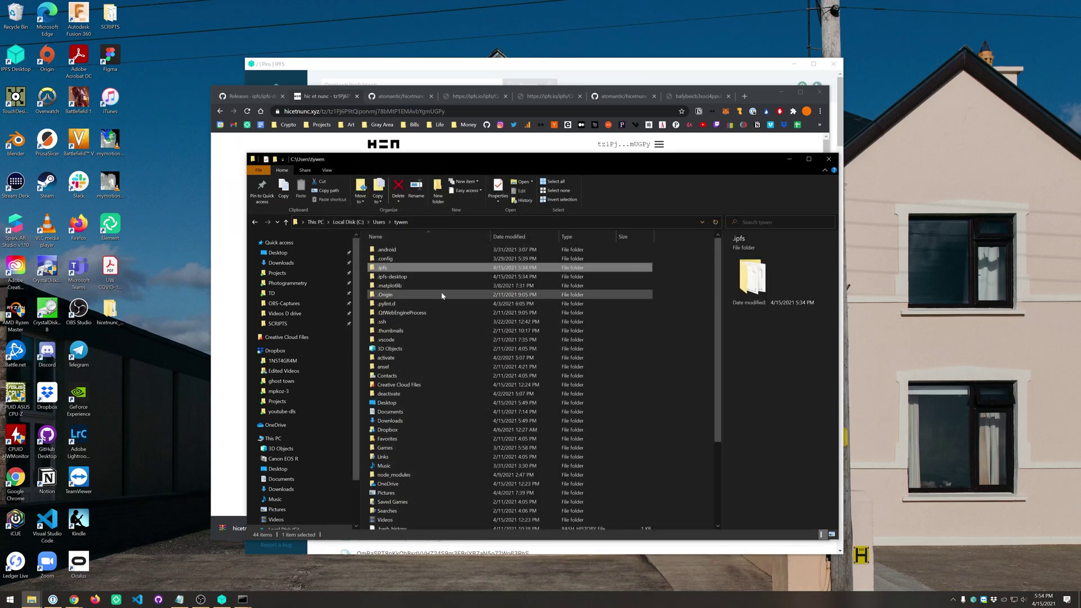
ctrl+click(396, 276)
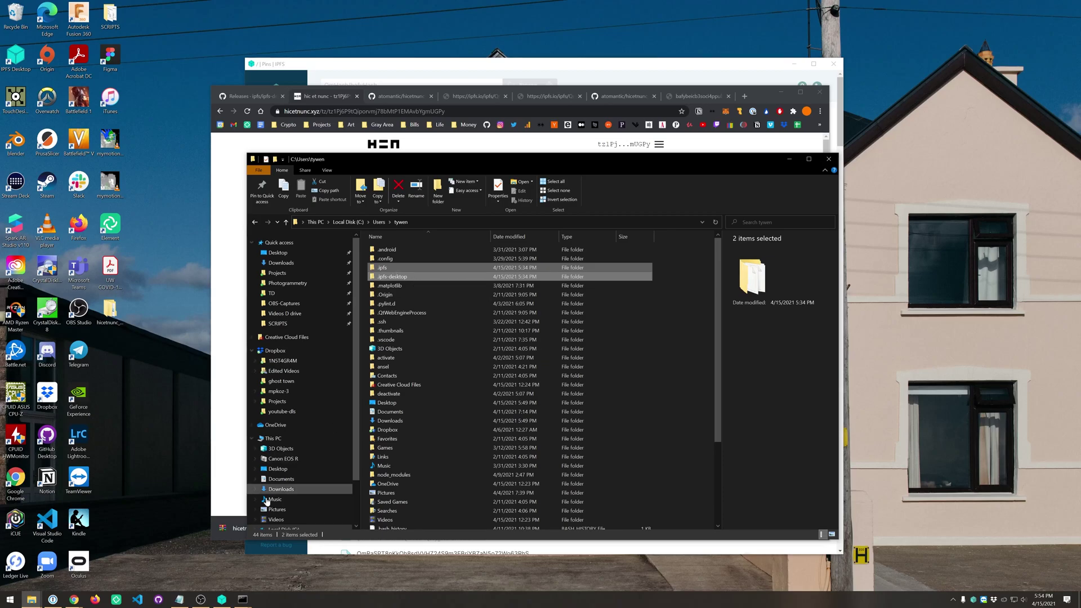
click(242, 600)
Step: Run 'ipfs pin ls' in the console and scroll back through the listed pinned hashes
click(263, 579)
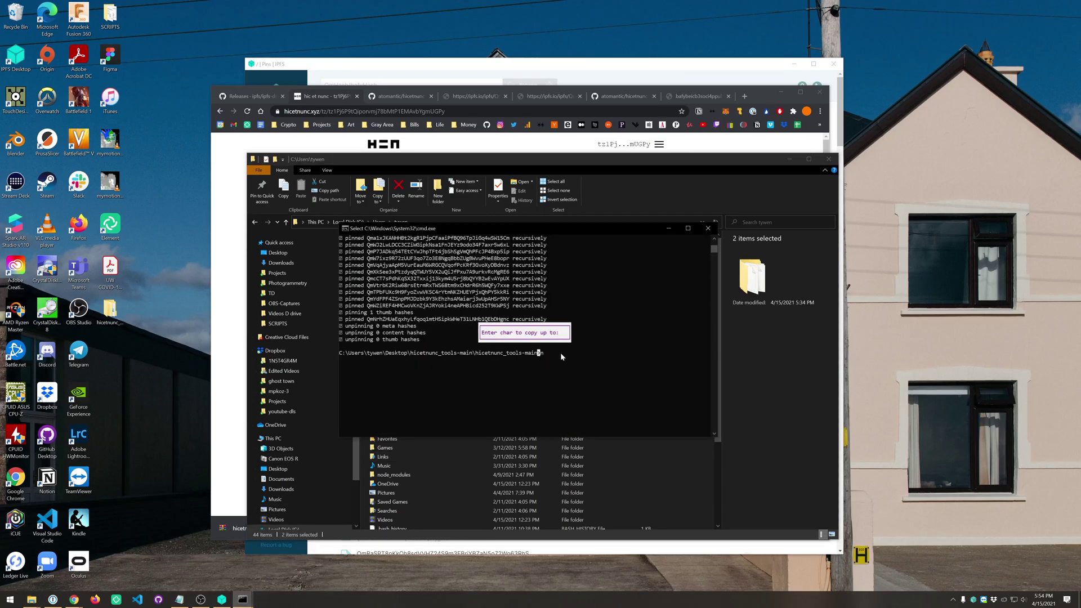
key(Escape)
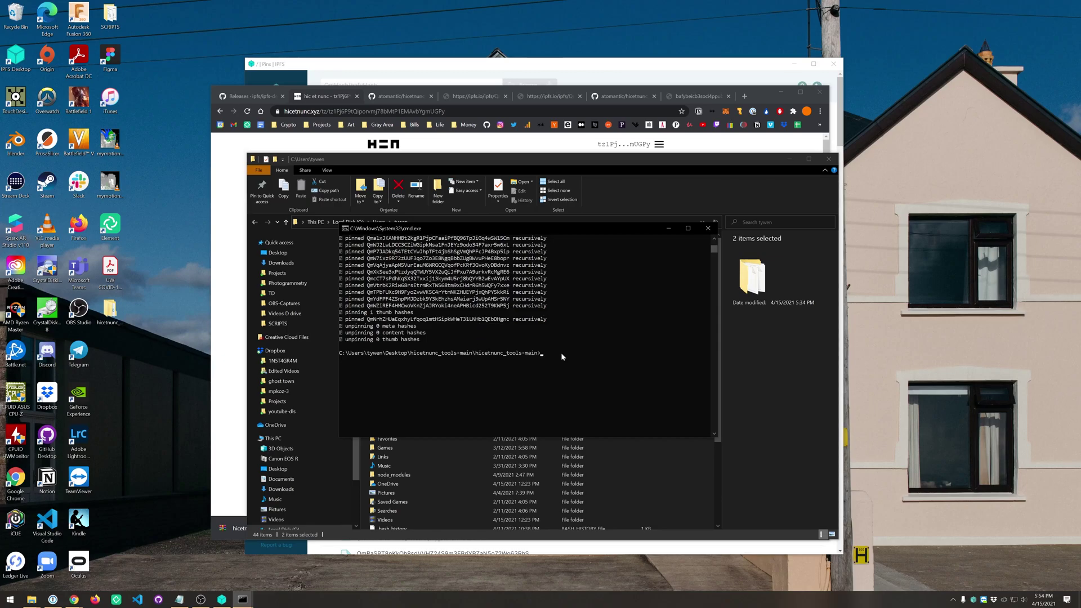
text(ipfs pin ls)
key(Return)
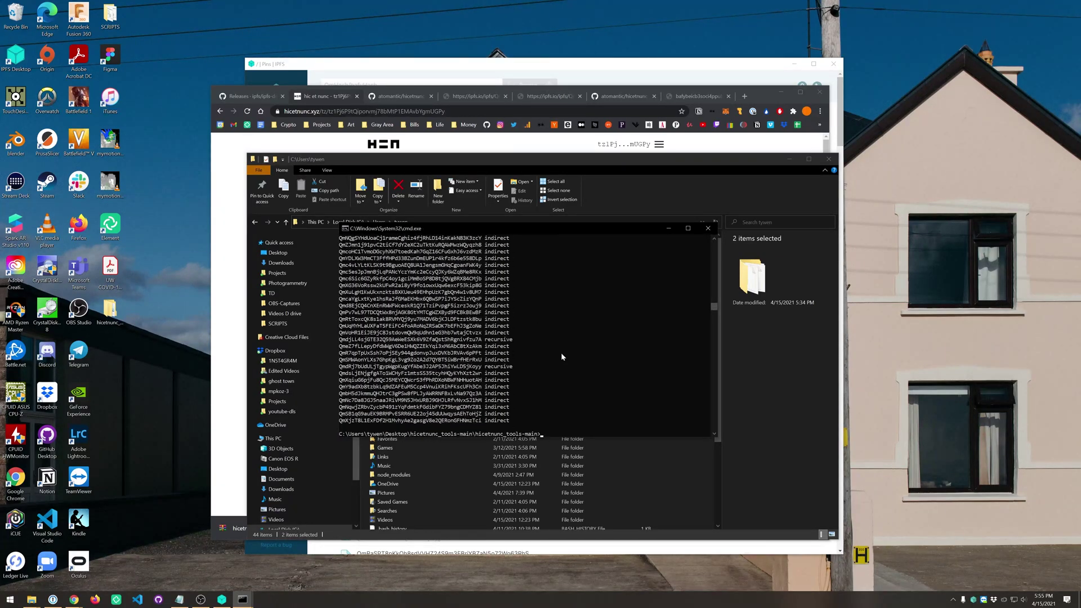
scroll(560, 353, up, 10)
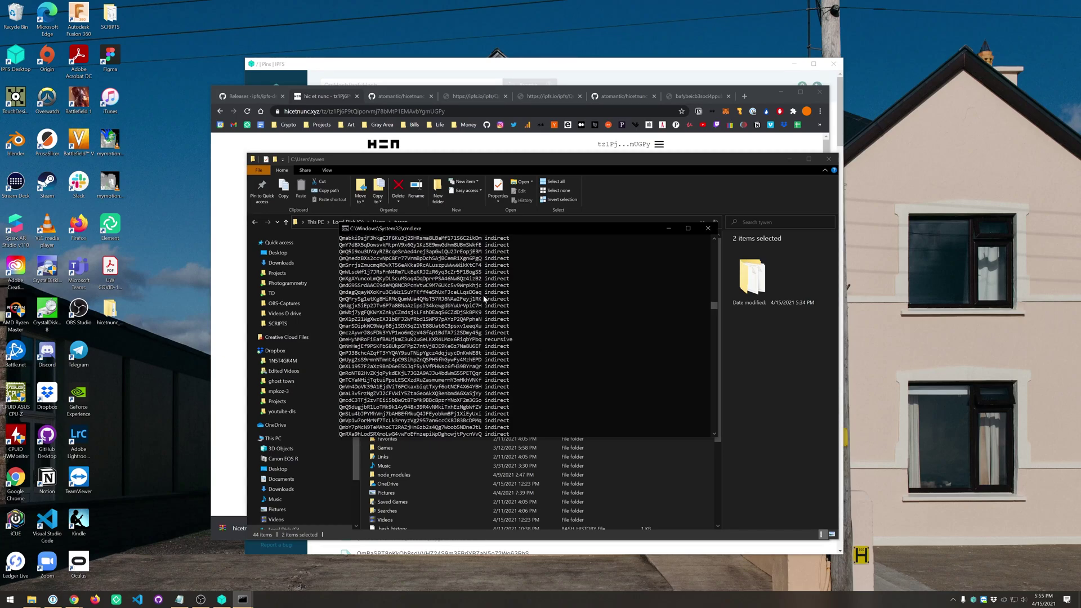
click(393, 299)
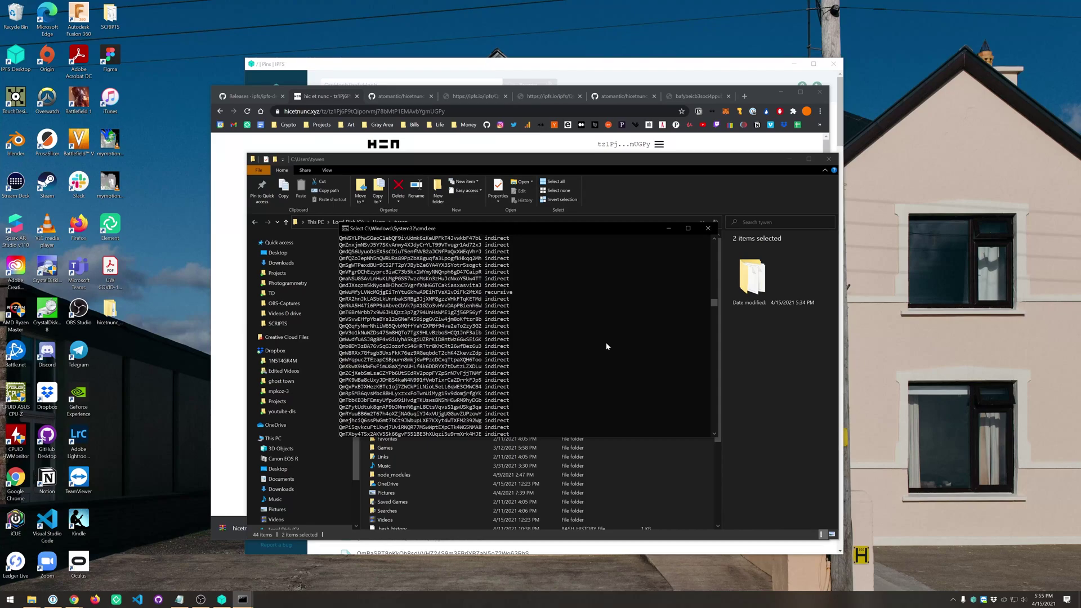
Step: Search 'ipfs' in a new Chrome tab, open the IPFS Companion Web Store page, then switch to IPFS Desktop
click(760, 95)
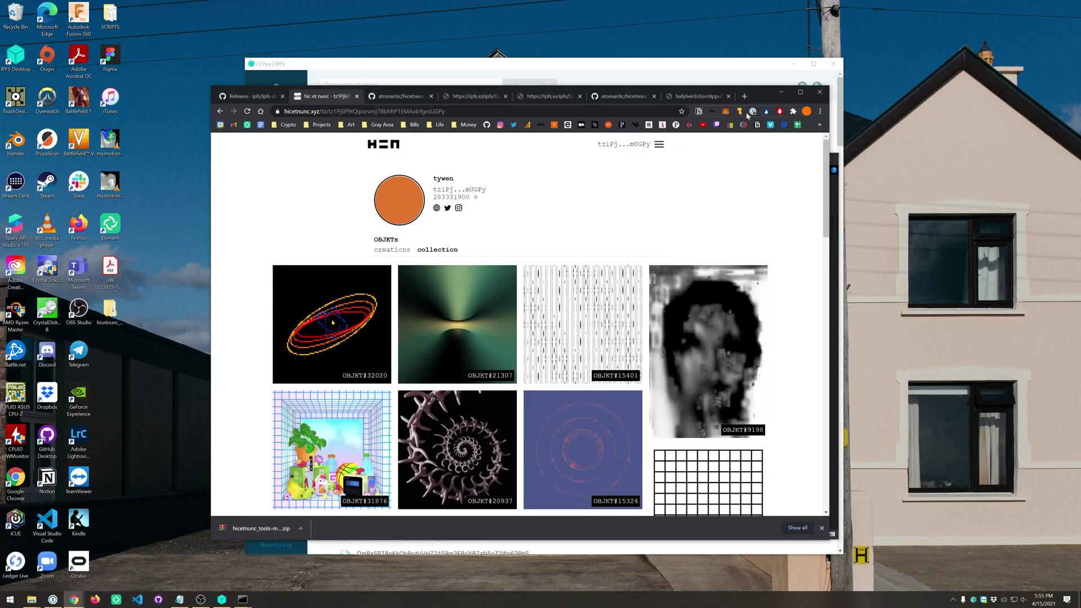
click(744, 97)
text(ipfs)
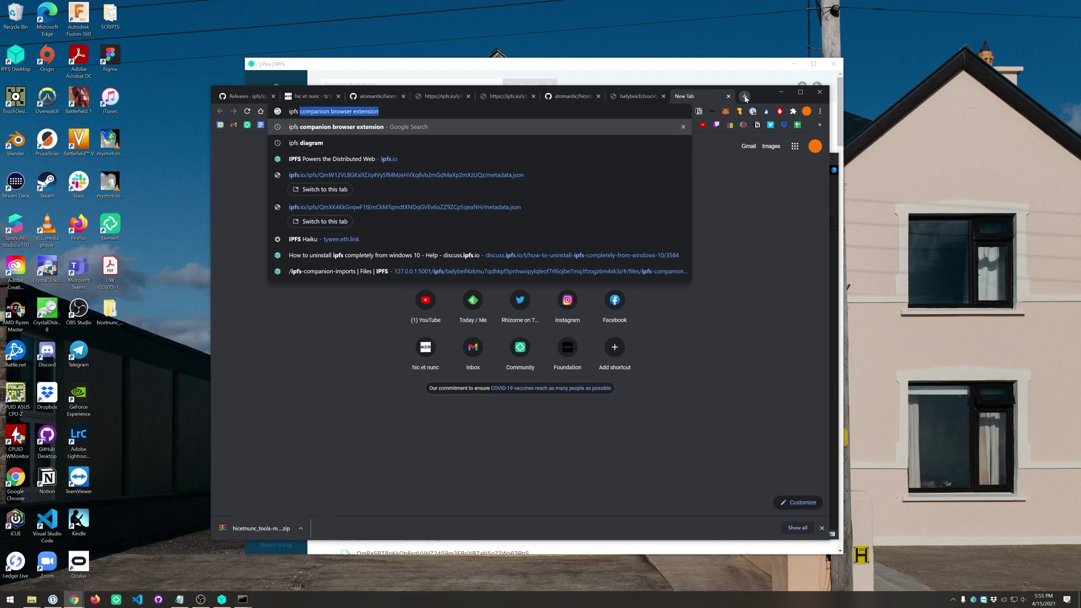
key(Return)
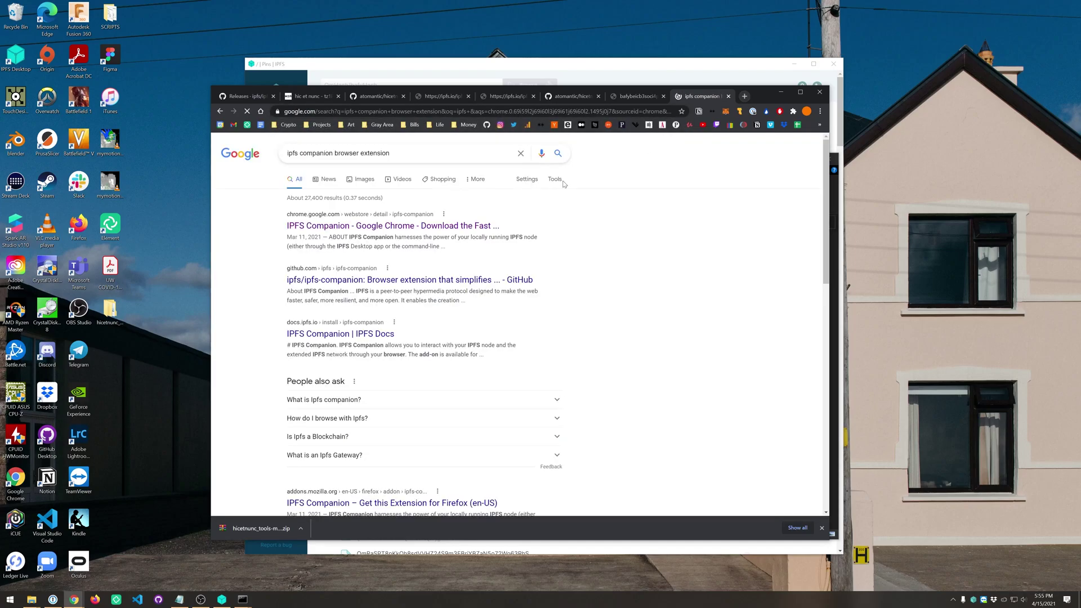
click(378, 230)
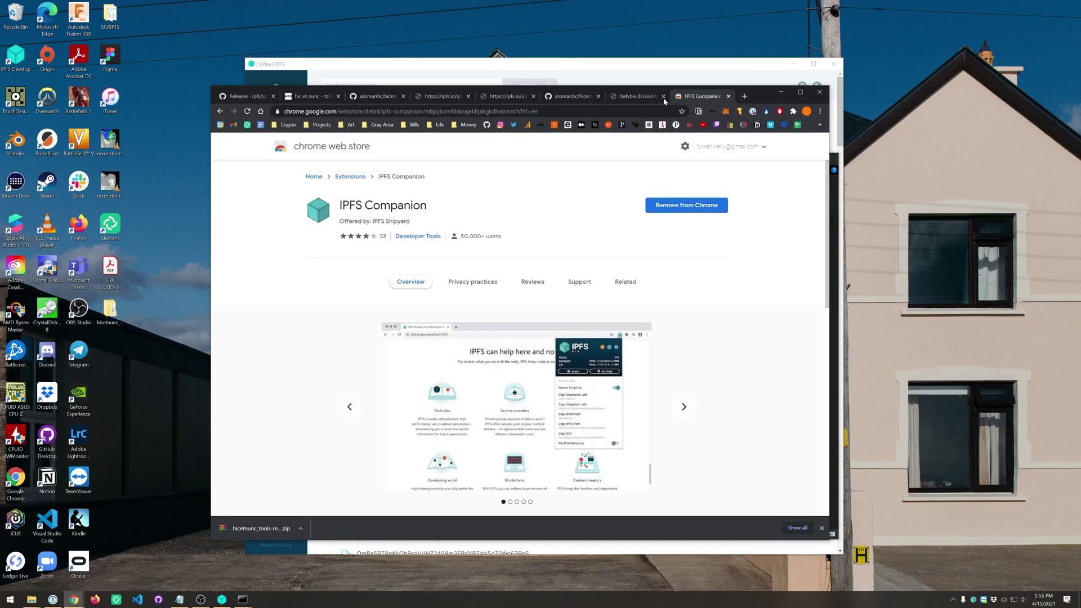
click(631, 98)
key(alt+Tab)
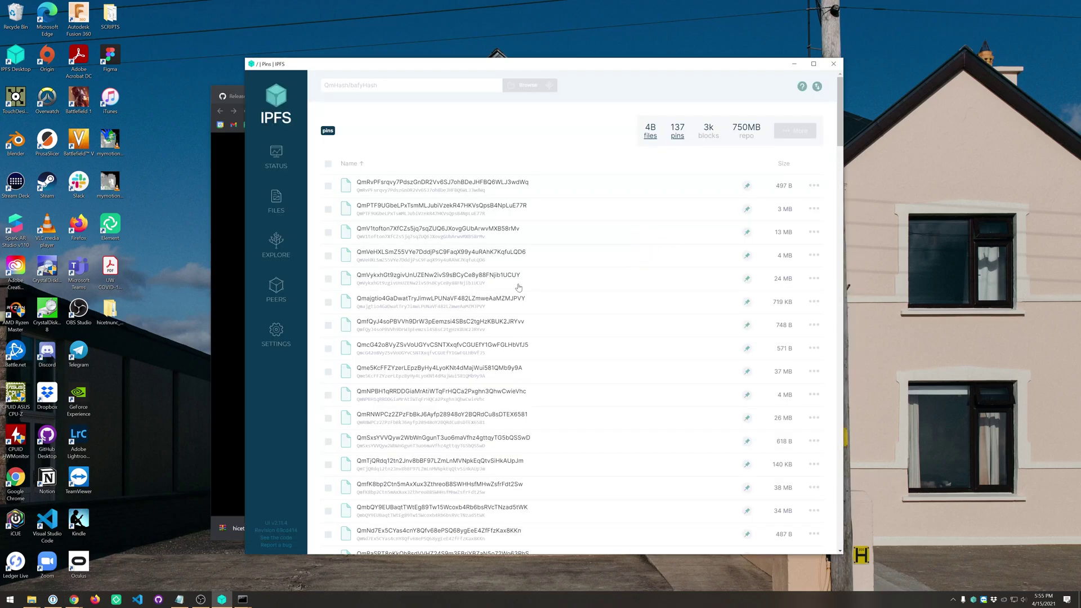
Step: View the first pin's JSON contents, return to Pins, and open another pinned file
click(432, 185)
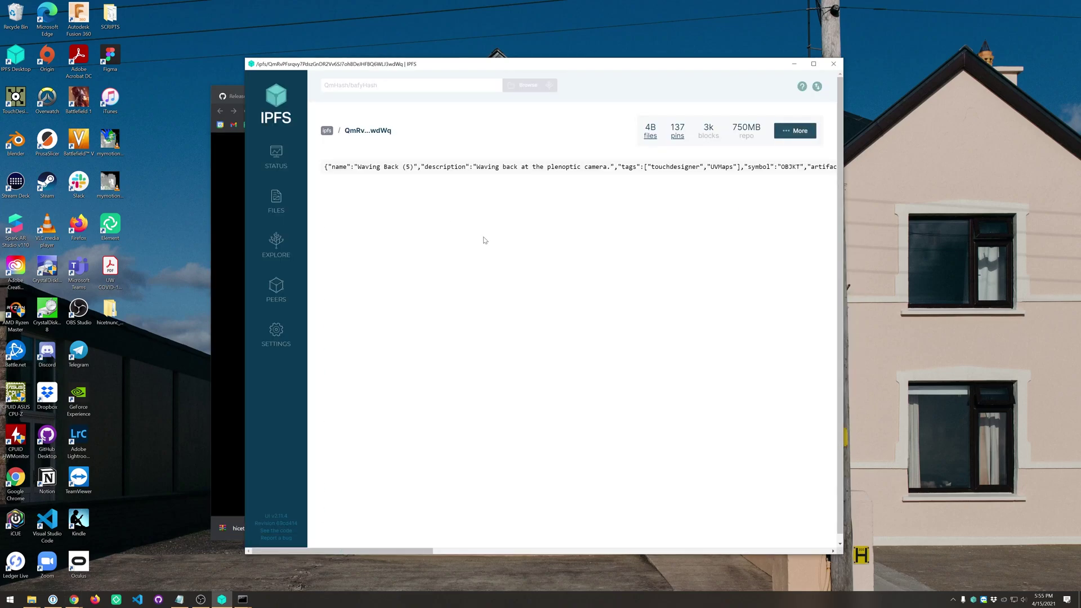
click(331, 130)
click(414, 256)
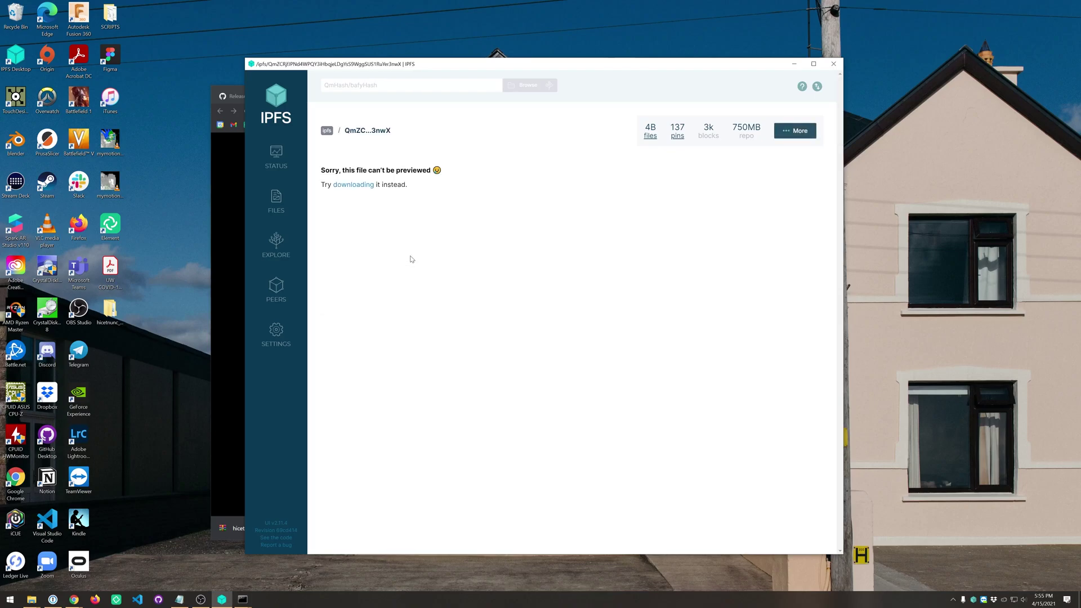
key(alt+Tab)
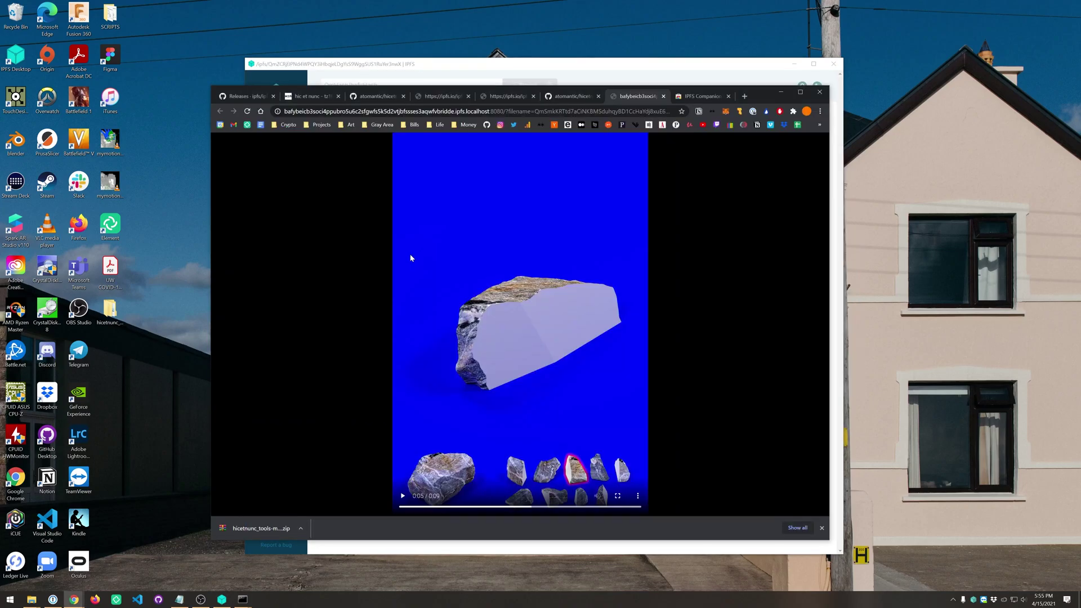
key(alt+Tab)
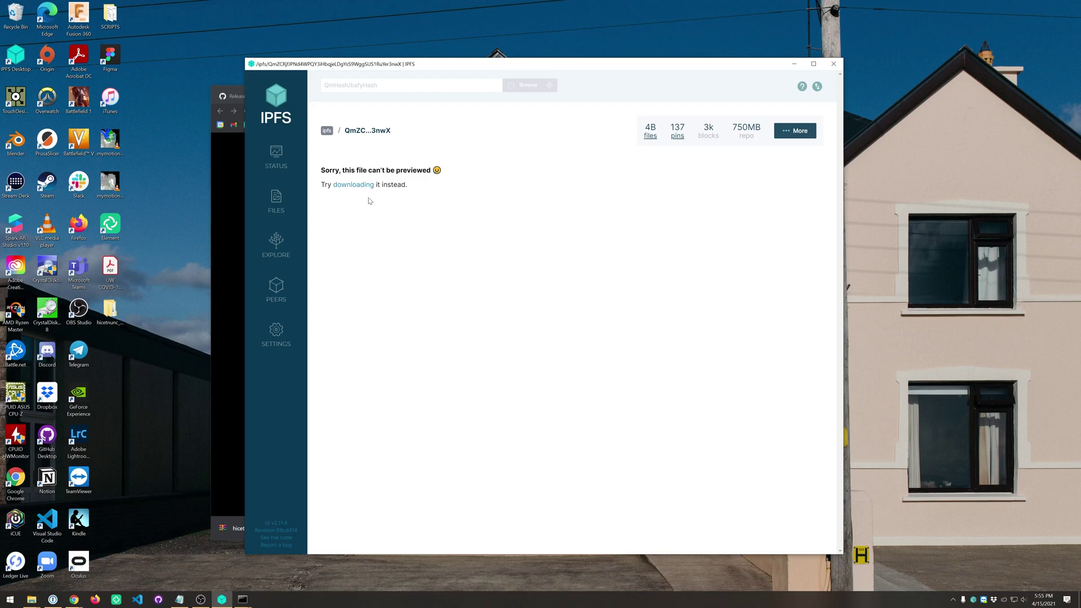
Step: Open the unpreviewable pinned file in Chrome, showing a black-and-white striped artwork
click(356, 186)
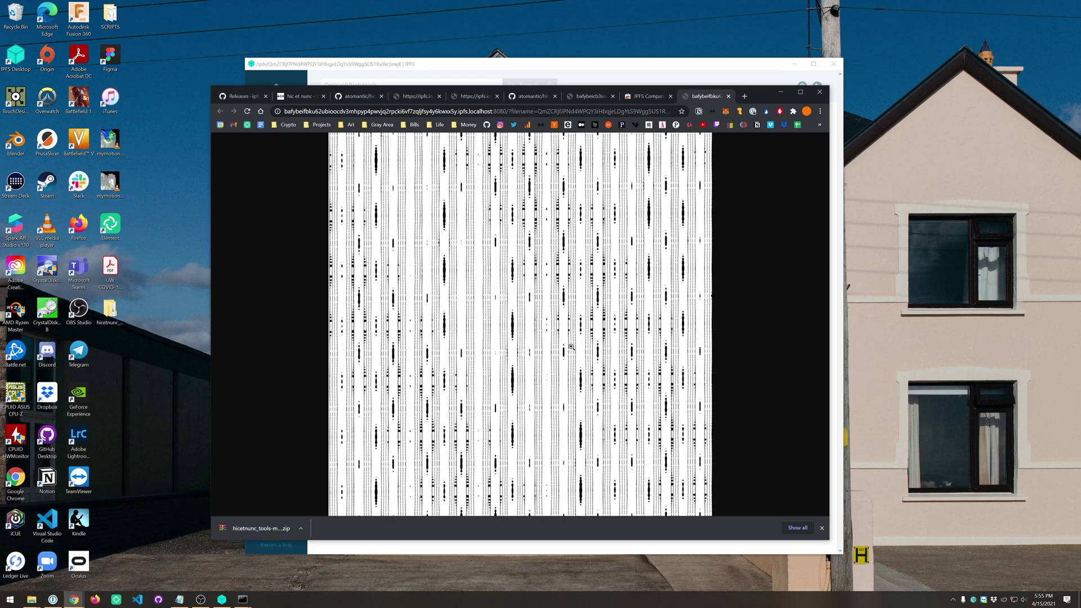
key(alt+Tab)
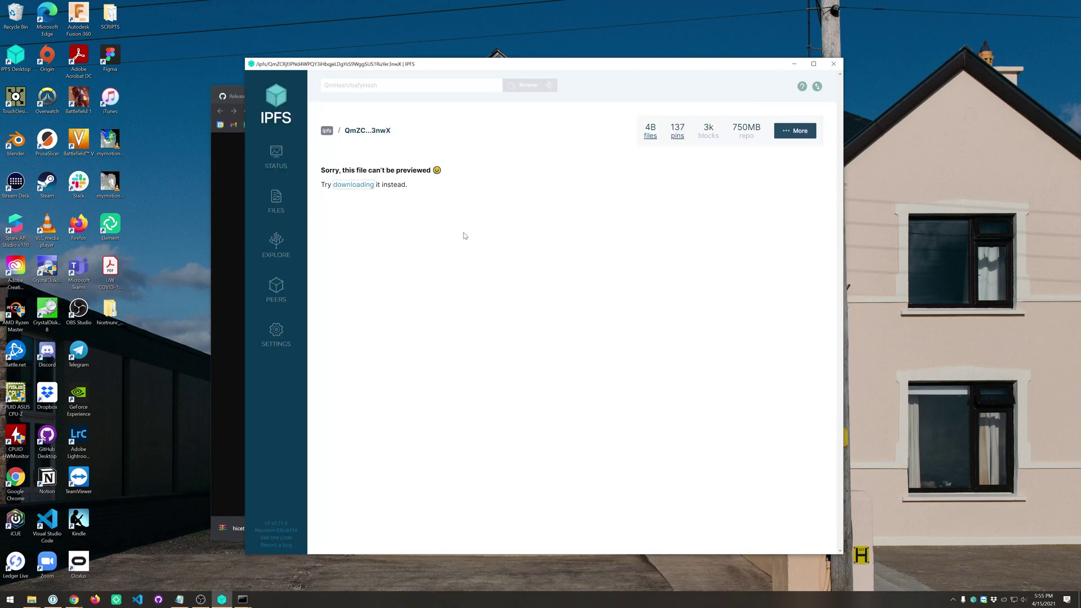
key(alt+Tab)
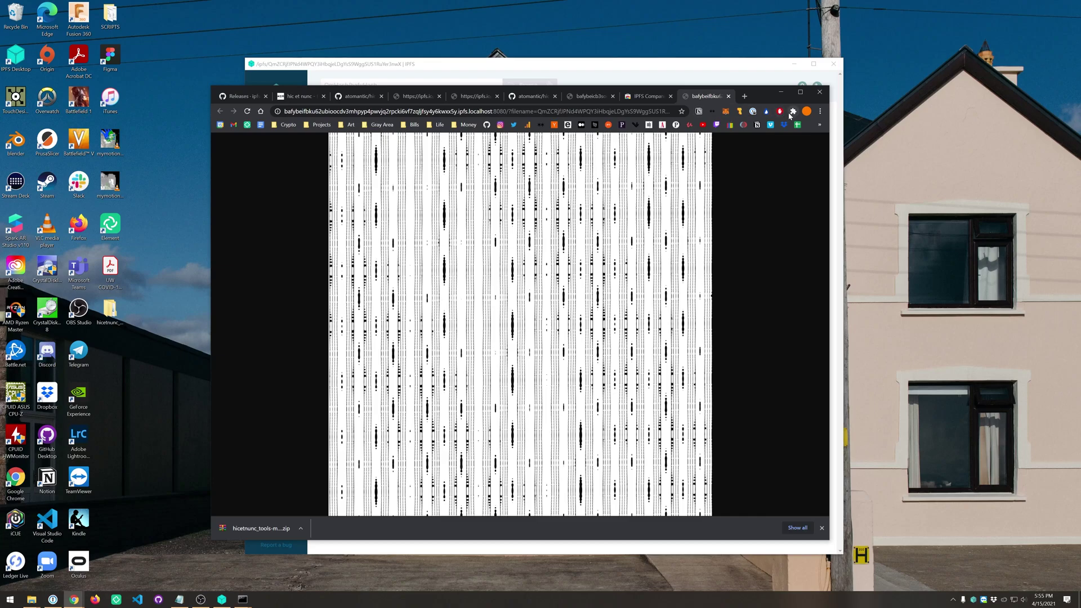